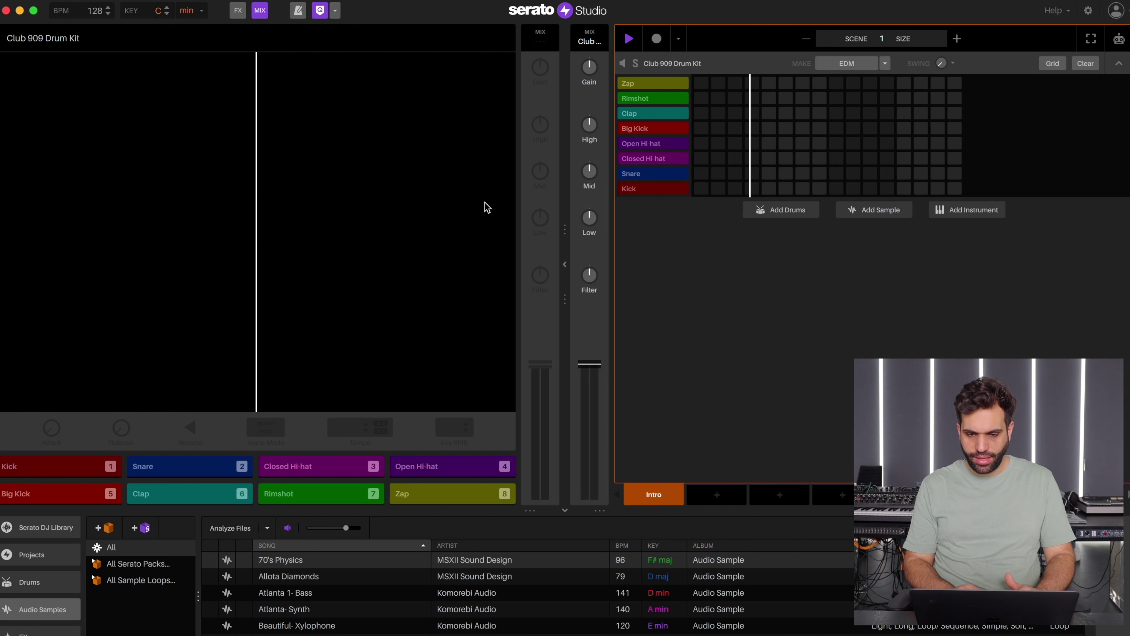
# Place Club 909 kicks on steps 1, 5, 9 and 13, then play the loop to check.
pyautogui.click(701, 189)
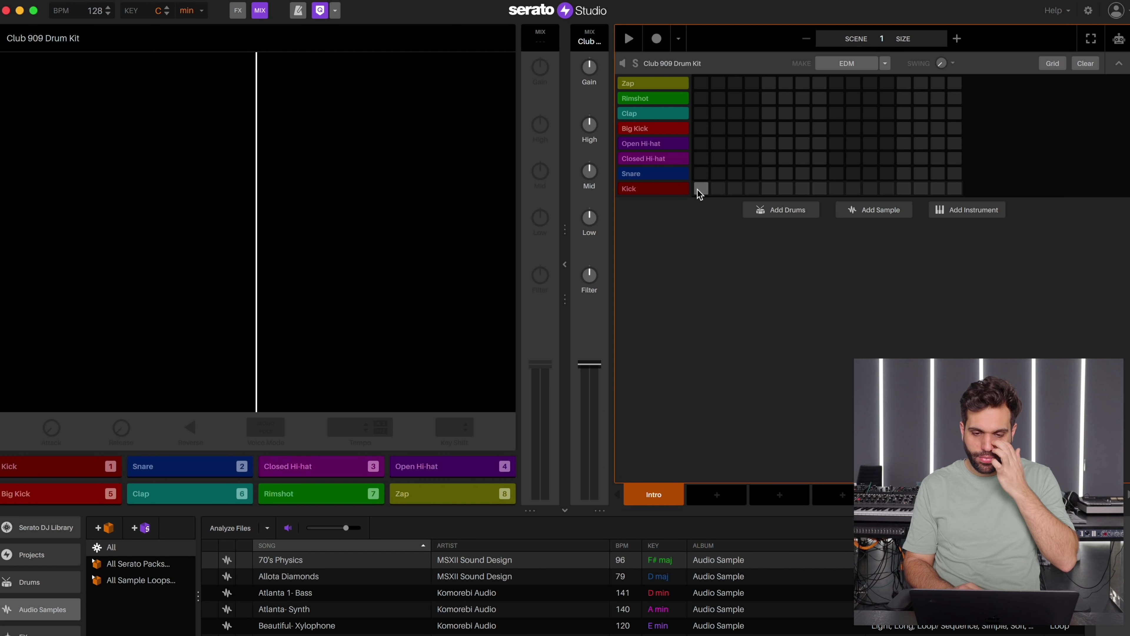
pyautogui.click(701, 189)
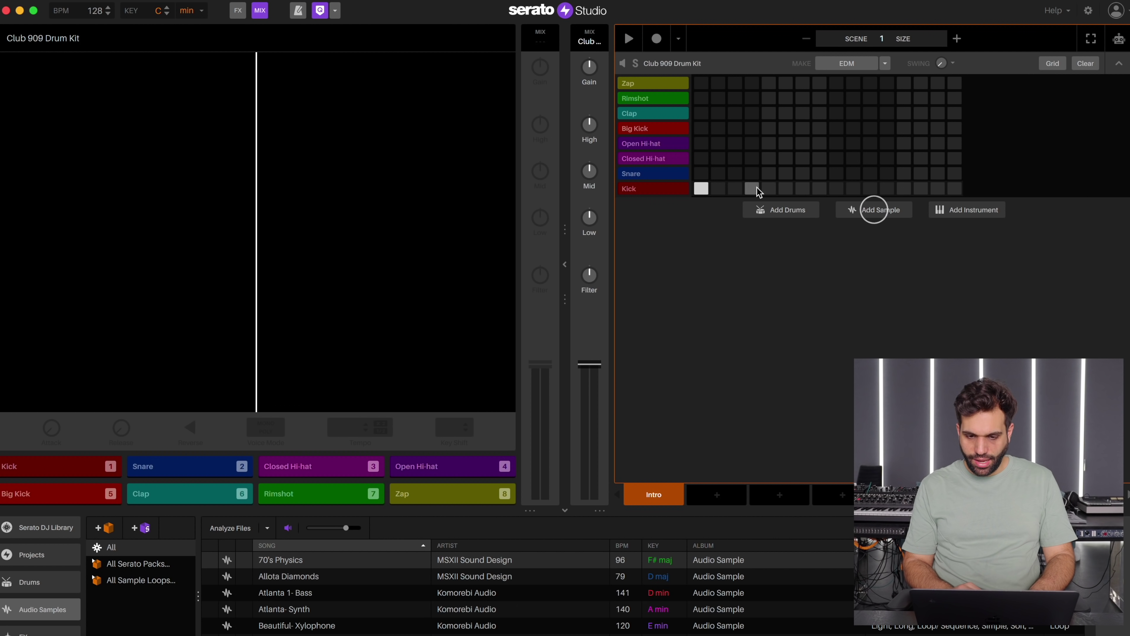
pyautogui.click(769, 189)
pyautogui.click(837, 188)
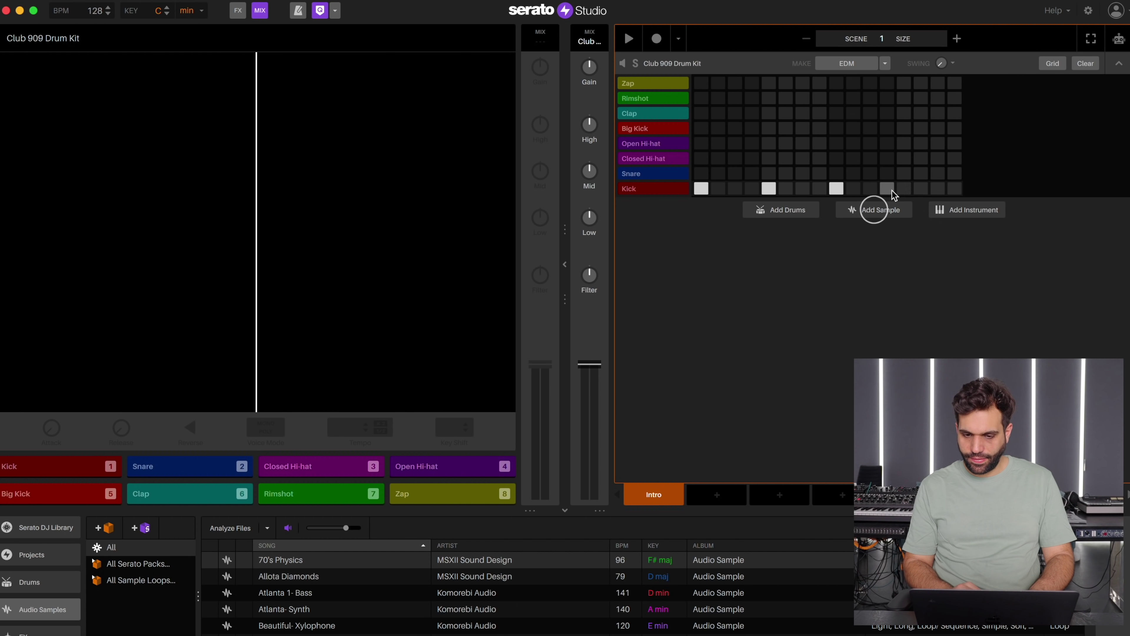
pyautogui.press('space')
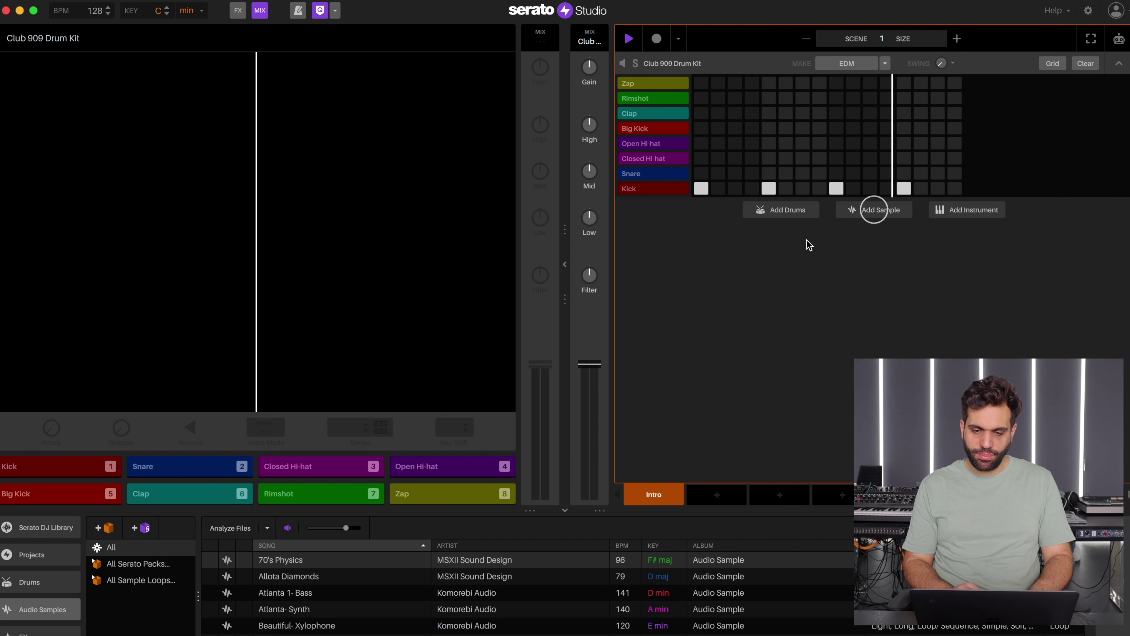
pyautogui.press('space')
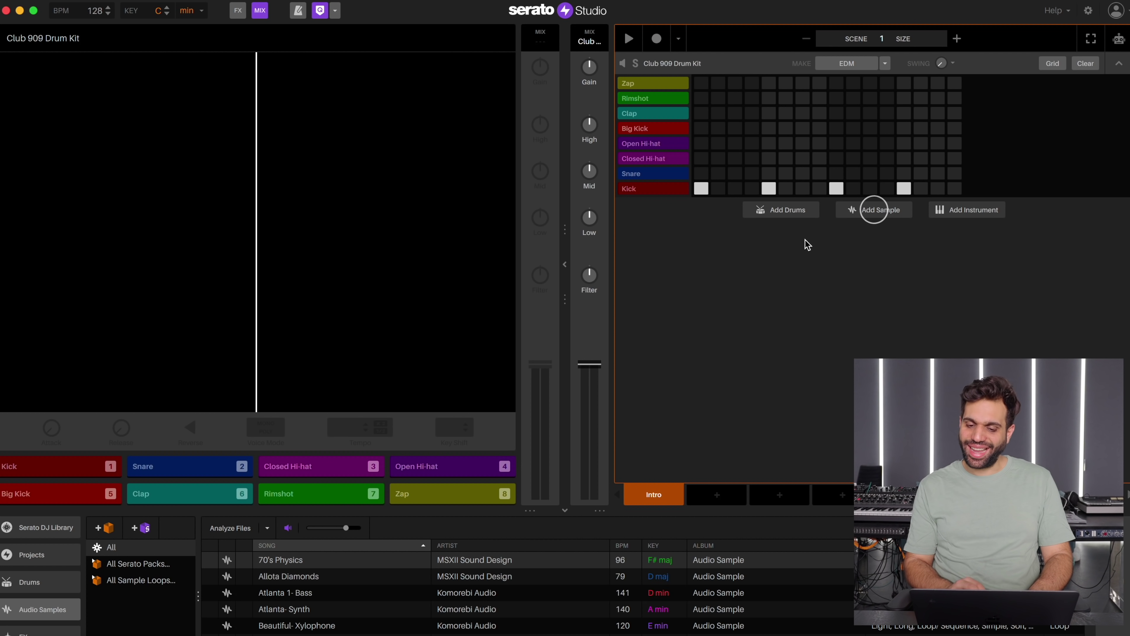
# Add snare hits on steps 5 and 13 and audition the loop.
pyautogui.click(764, 175)
pyautogui.click(907, 174)
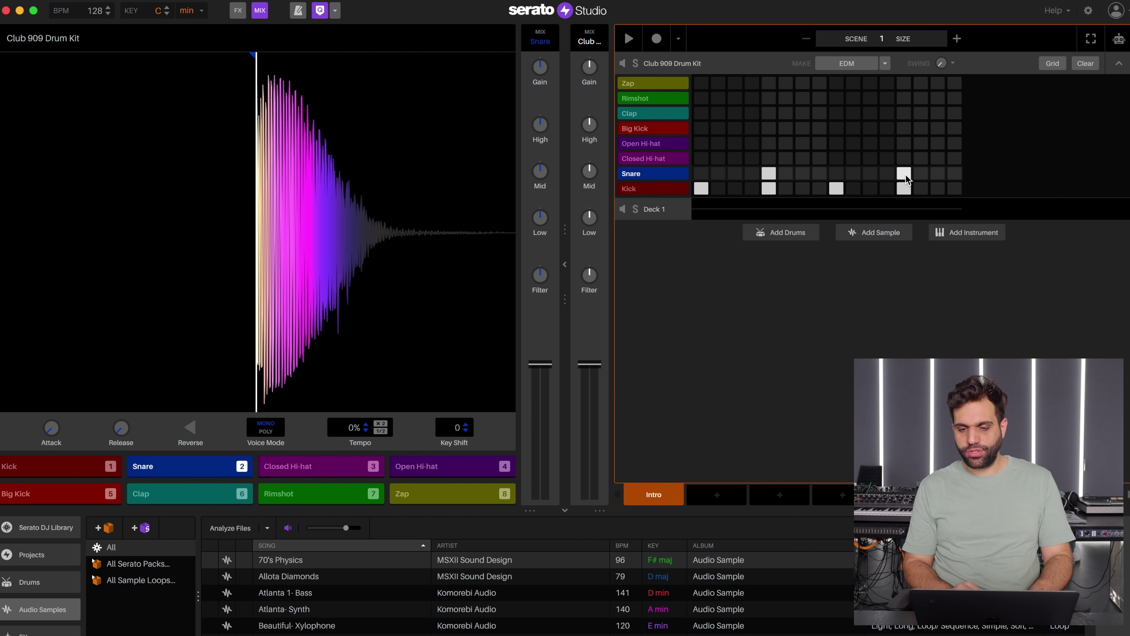
pyautogui.press('space')
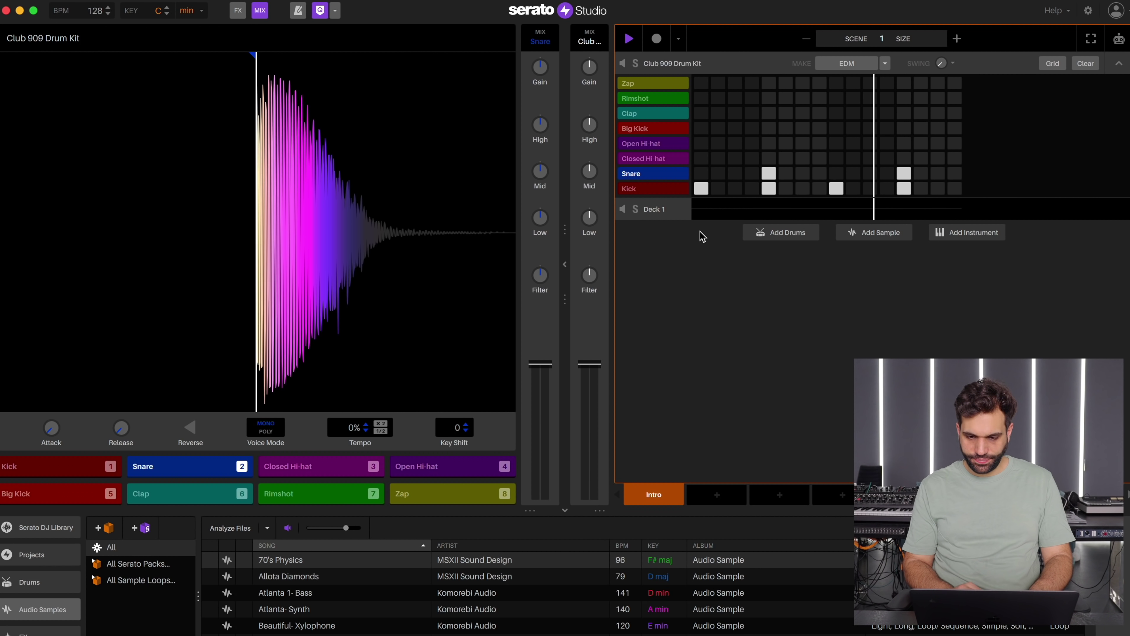
pyautogui.press('space')
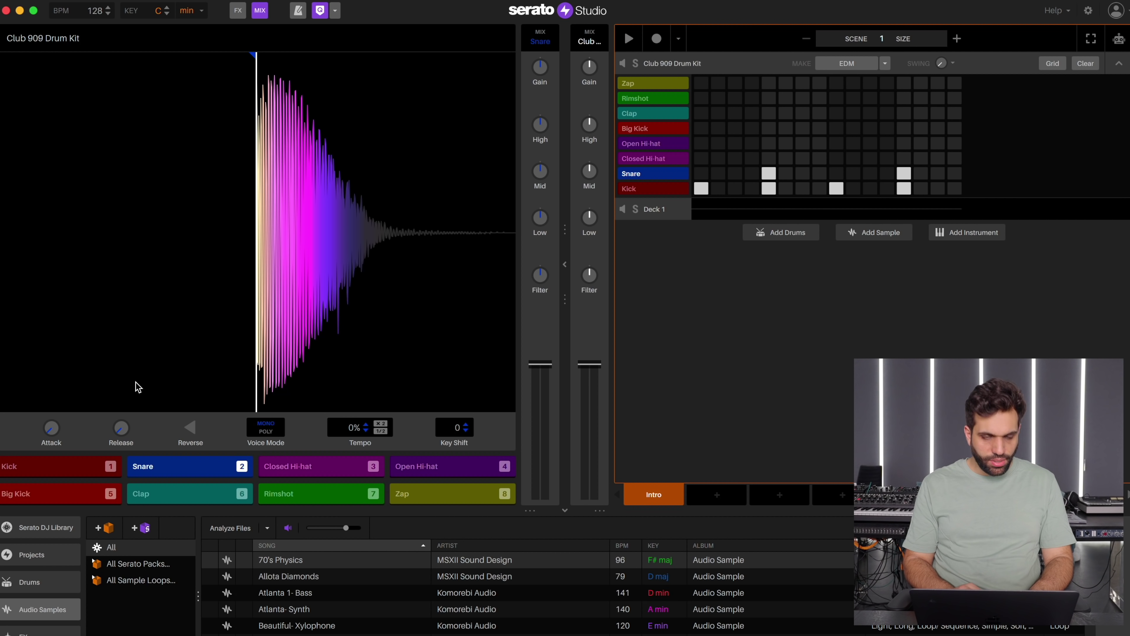
# Pitch the snare down to a -4 key shift and listen.
pyautogui.scroll(-4, 465, 431)
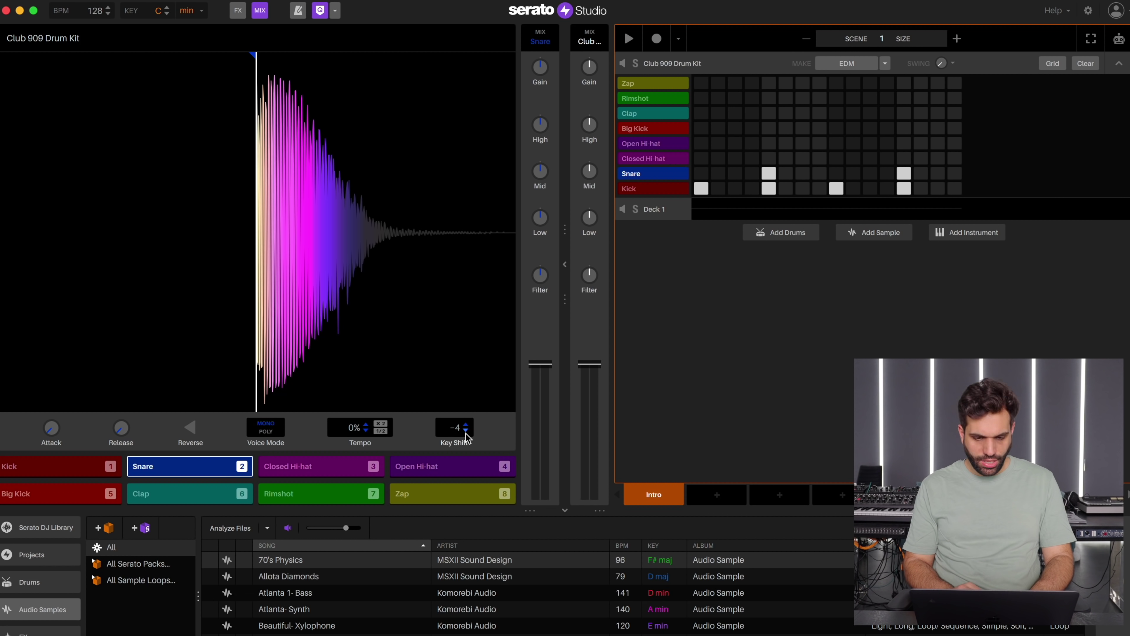
pyautogui.press('space')
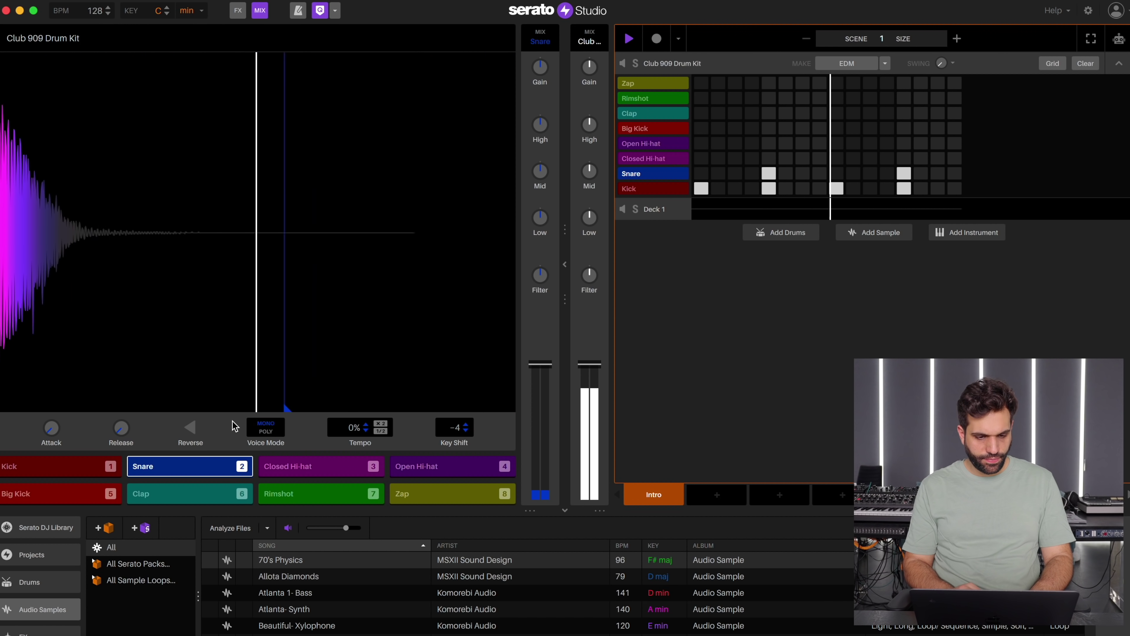
pyautogui.press('space')
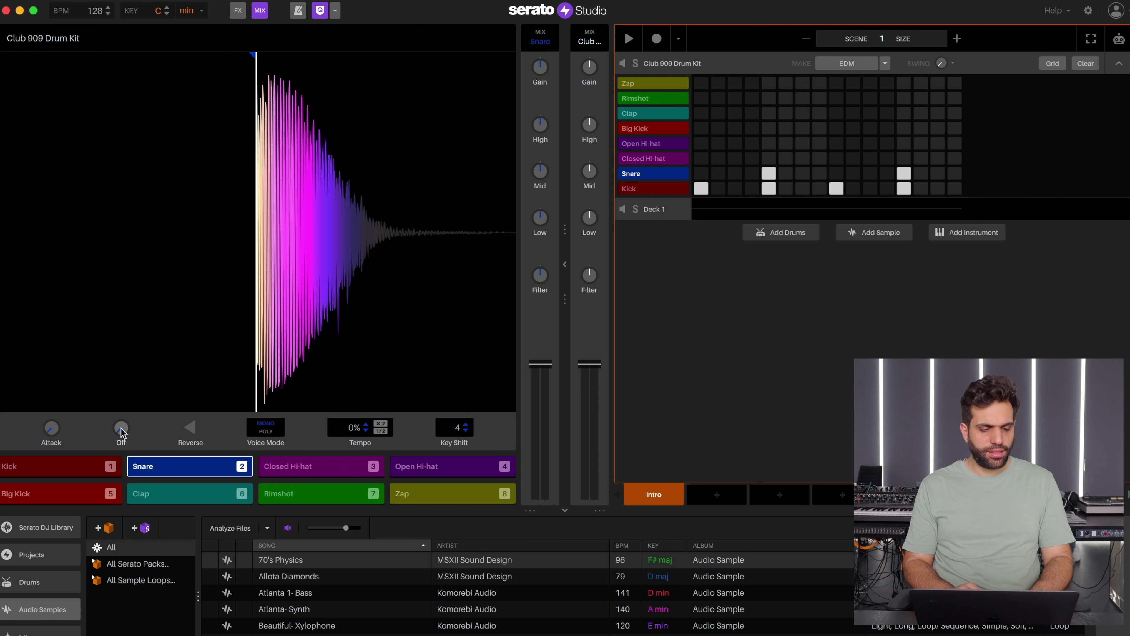
# Set the snare release to about 327 ms while the loop plays.
pyautogui.press('space')
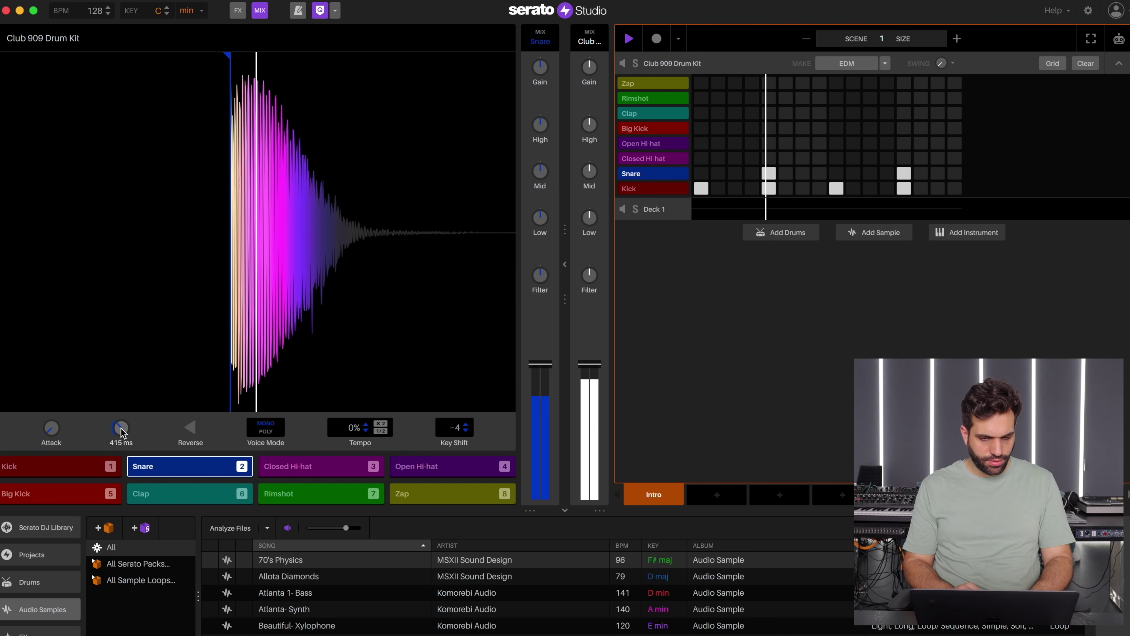
pyautogui.moveTo(120, 431)
pyautogui.mouseDown()
pyautogui.moveTo(121, 450)
pyautogui.moveTo(121, 430)
pyautogui.mouseUp()
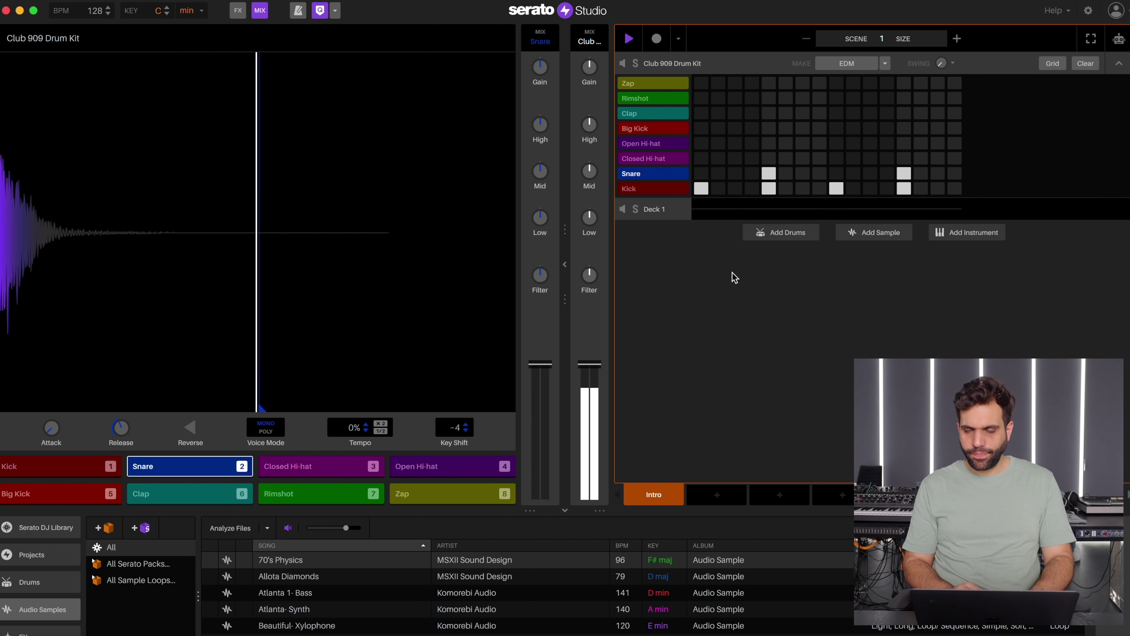
pyautogui.press('space')
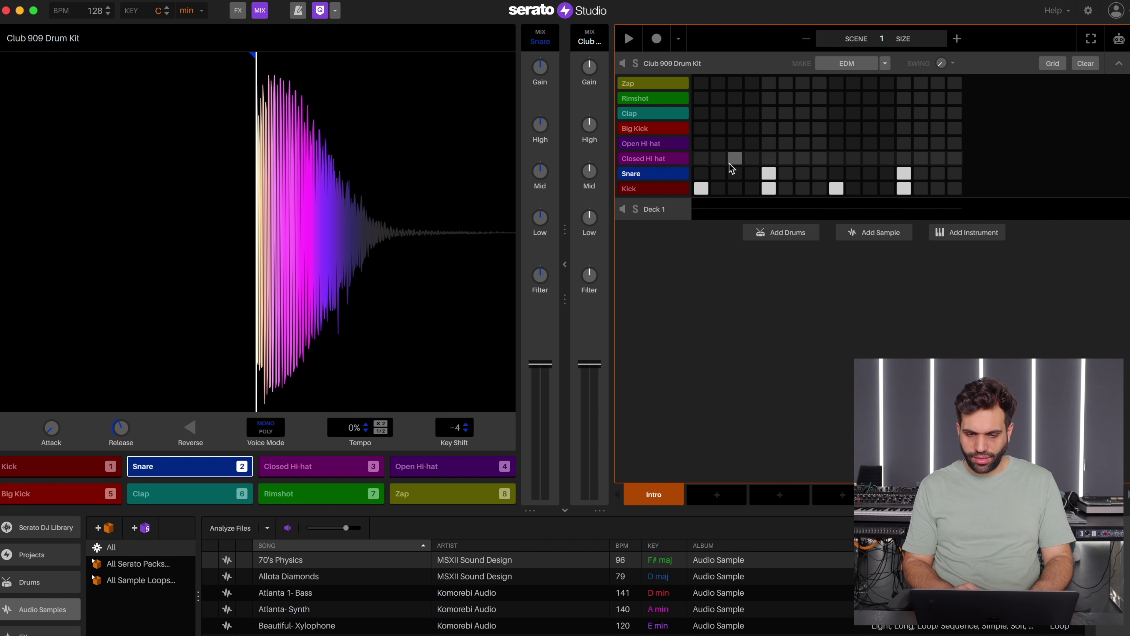
# Add closed hi-hats on steps 3, 7 and 11.
pyautogui.click(800, 161)
pyautogui.click(869, 160)
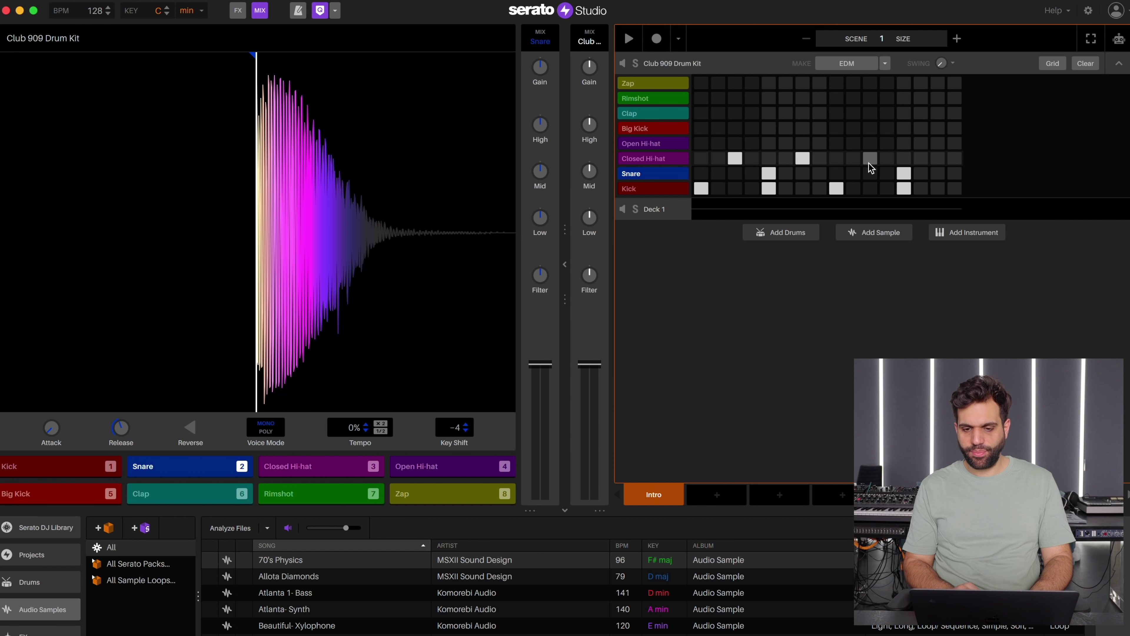
pyautogui.click(939, 160)
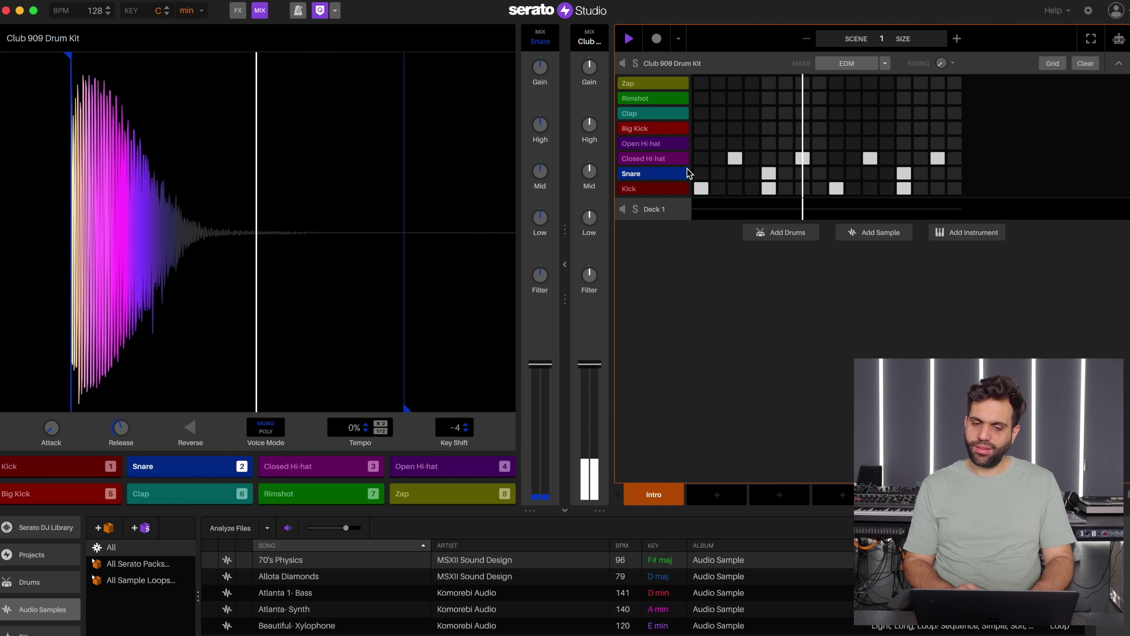
# Set the Closed Hi-hat key shift to -4.
pyautogui.click(671, 159)
pyautogui.press('space')
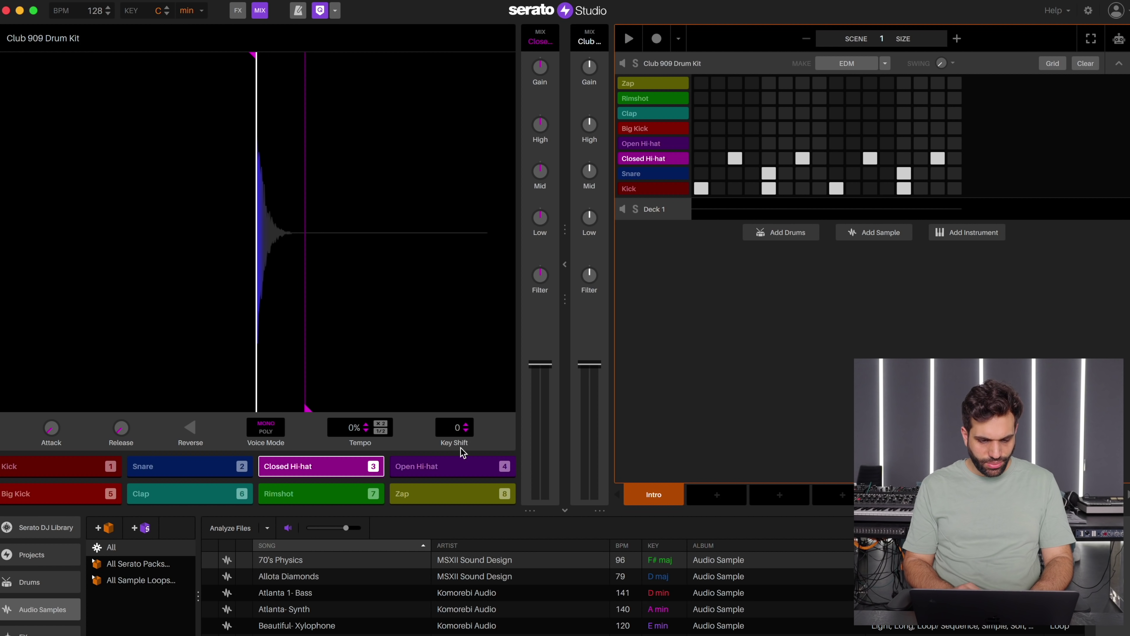
pyautogui.press('space')
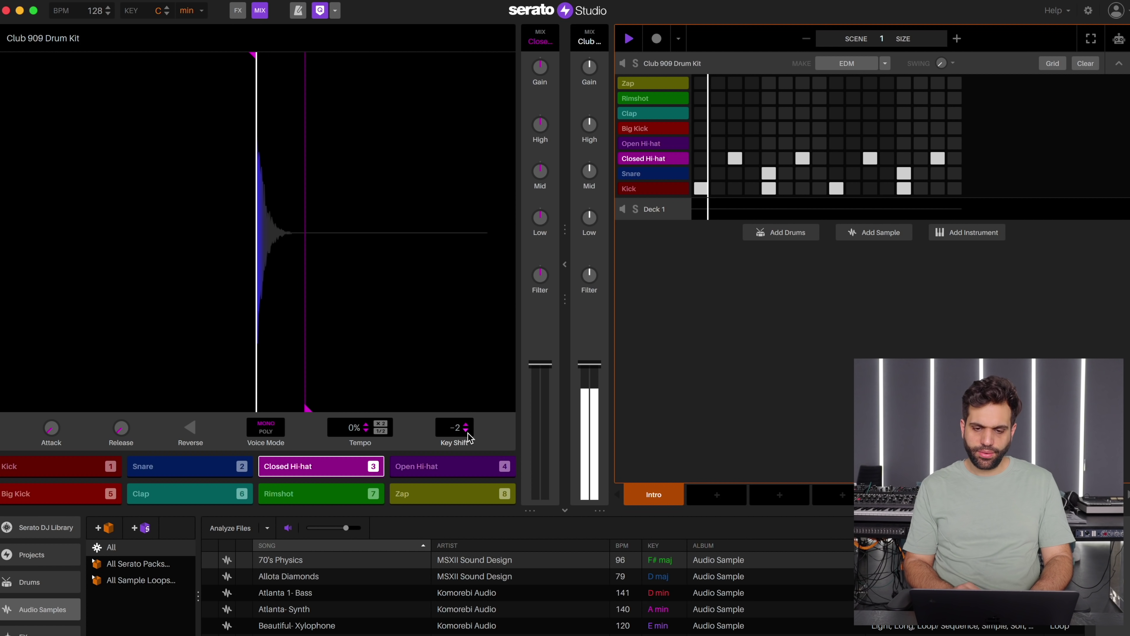
pyautogui.click(466, 431)
pyautogui.click(466, 430)
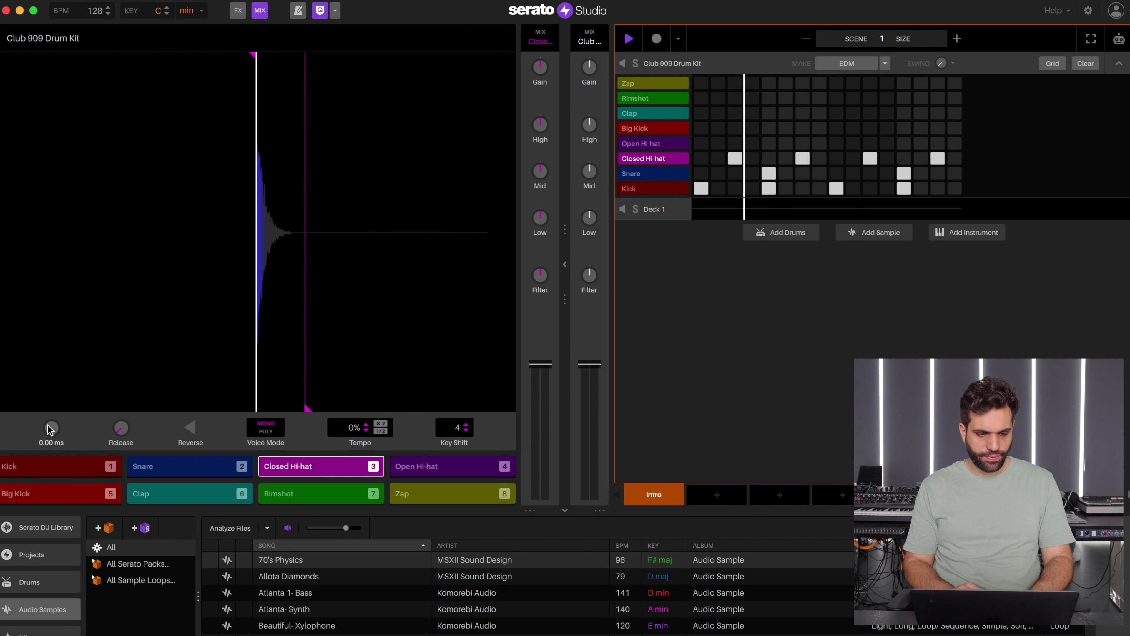
# Try a slower hi-hat attack and audition the offbeat hi-hats.
pyautogui.moveTo(50, 428)
pyautogui.mouseDown()
pyautogui.moveTo(51, 415)
pyautogui.moveTo(51, 441)
pyautogui.mouseUp()
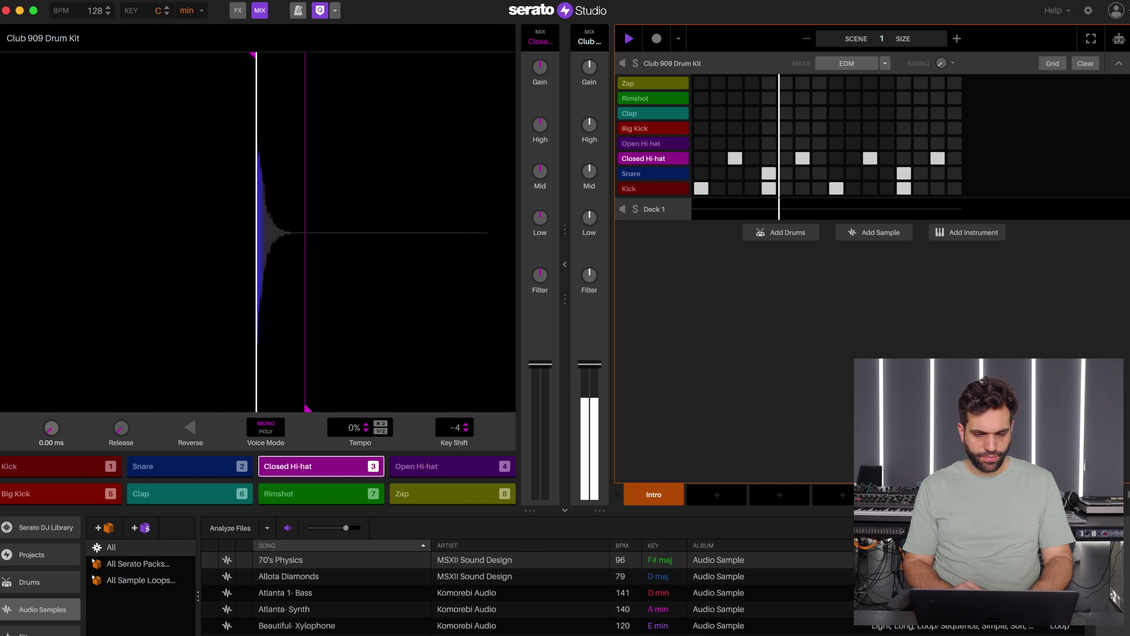
pyautogui.press('space')
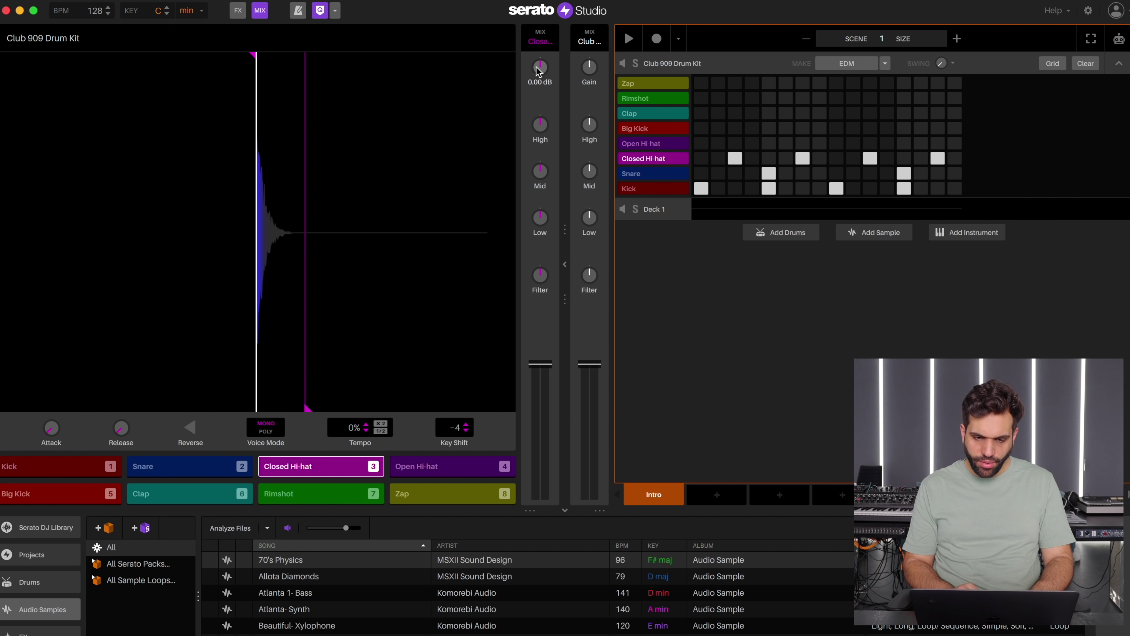
pyautogui.press('space')
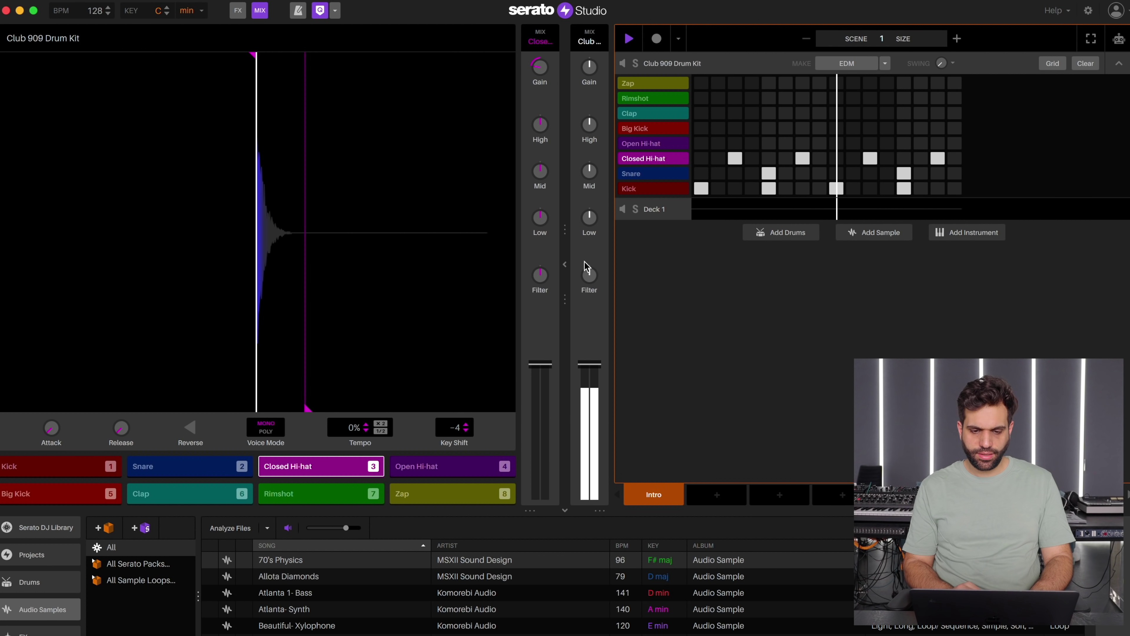
pyautogui.press('space')
pyautogui.moveTo(542, 222)
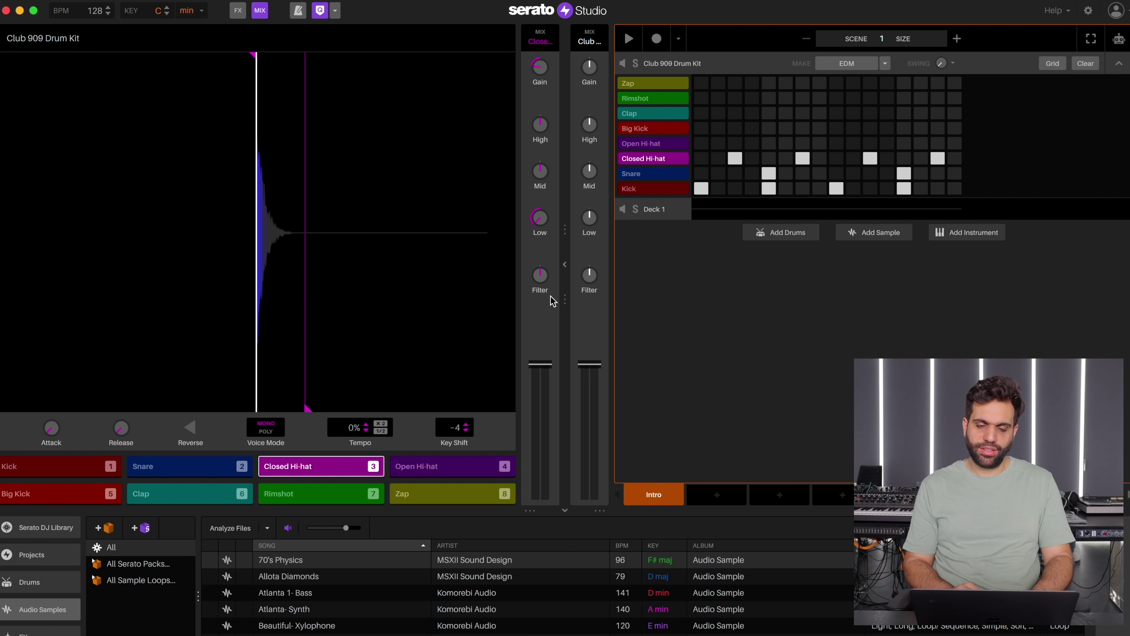
pyautogui.moveTo(547, 287)
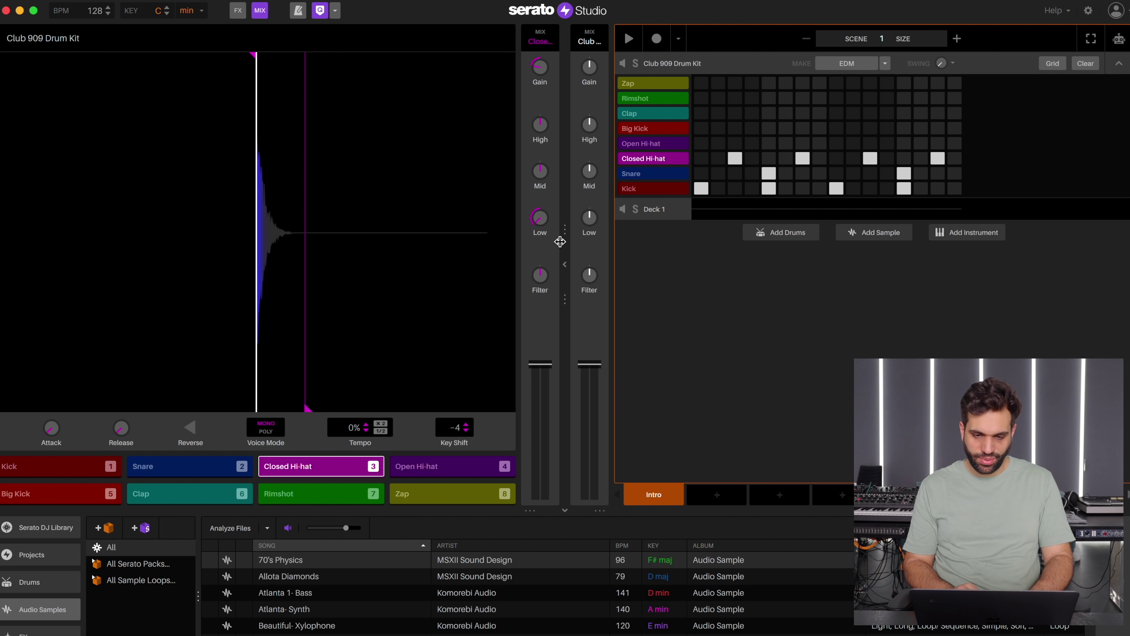
# Lower the Clap gain to about -7.4 dB and audition the loop.
pyautogui.press('space')
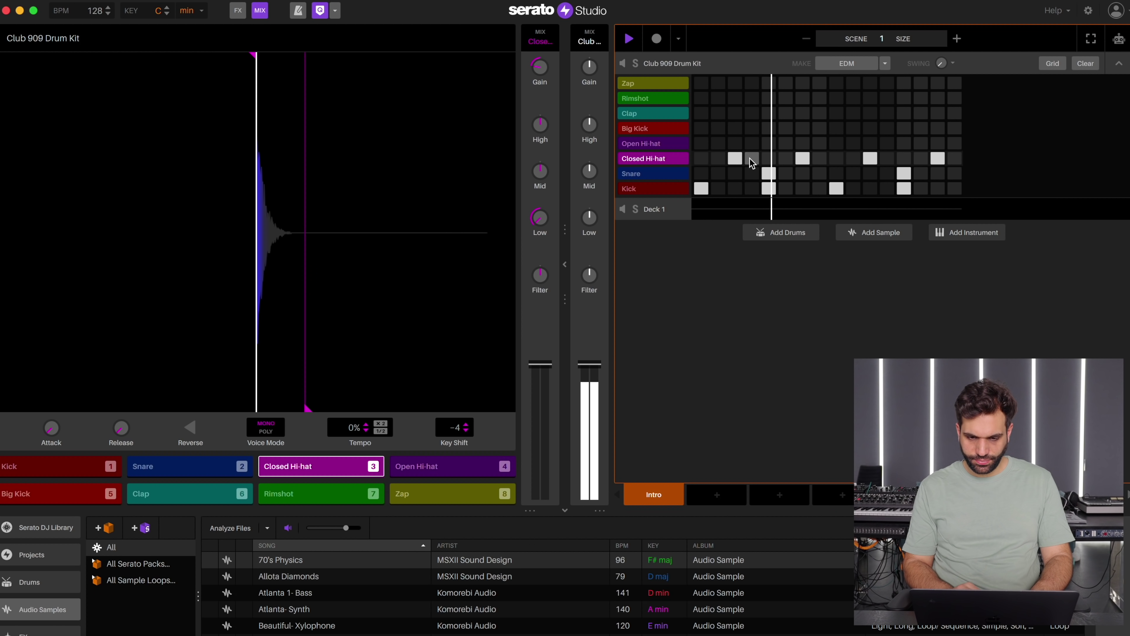
pyautogui.press('space')
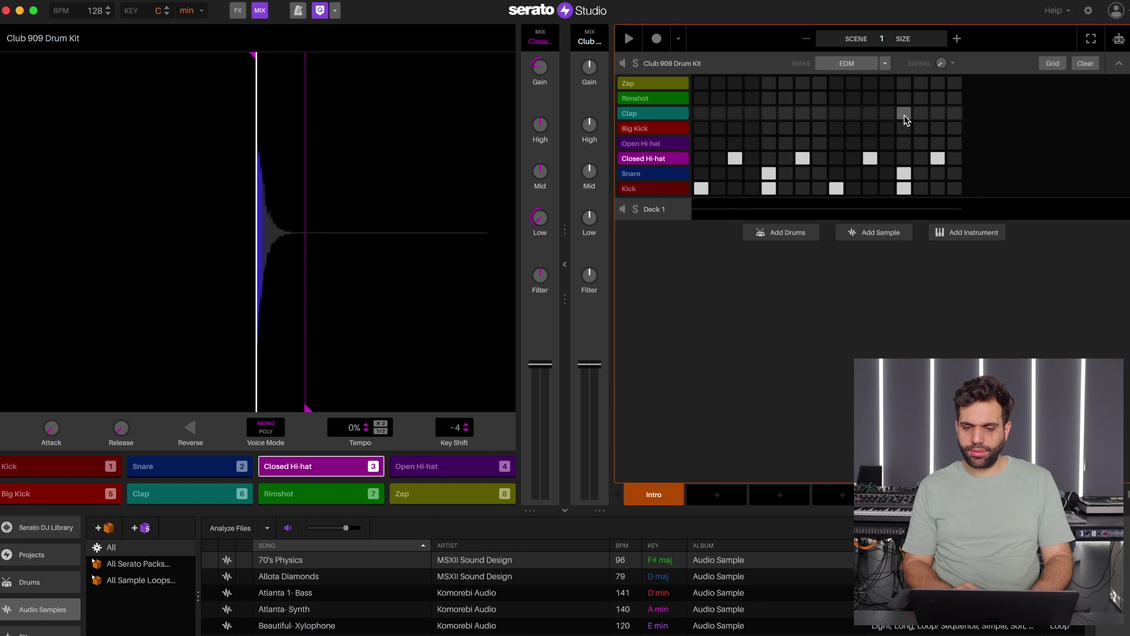
pyautogui.press('space')
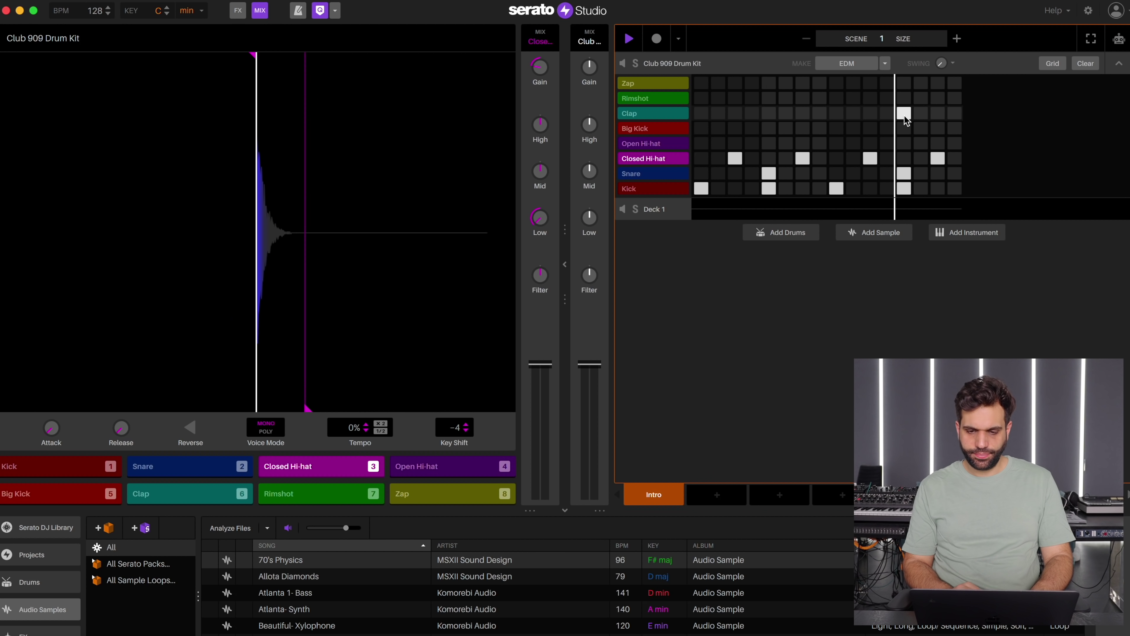
pyautogui.press('space')
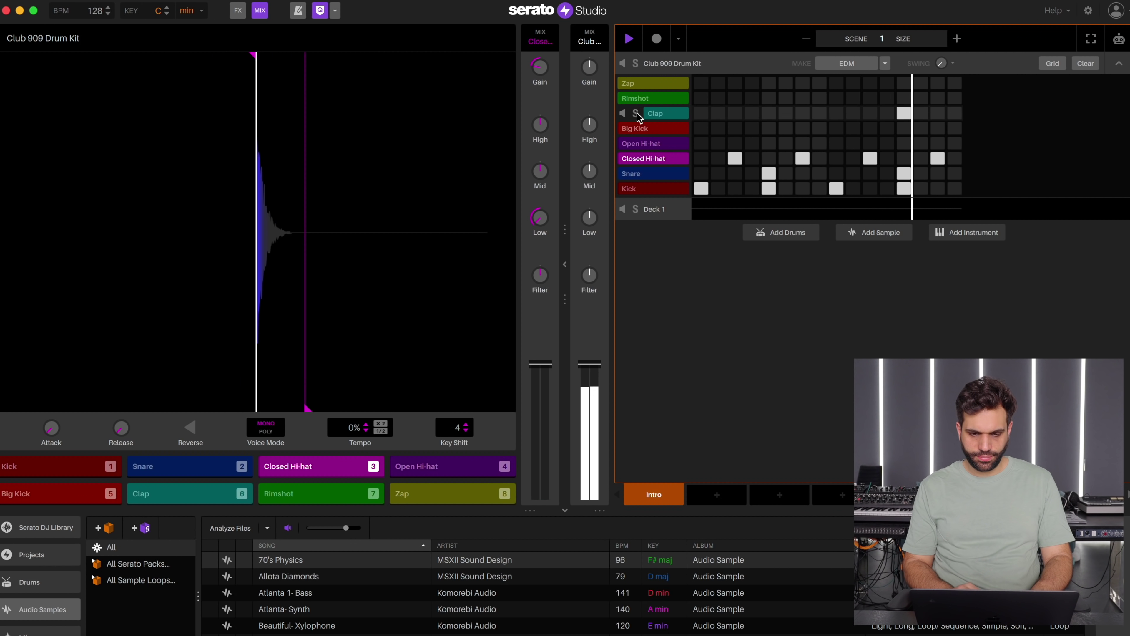
pyautogui.moveTo(550, 79)
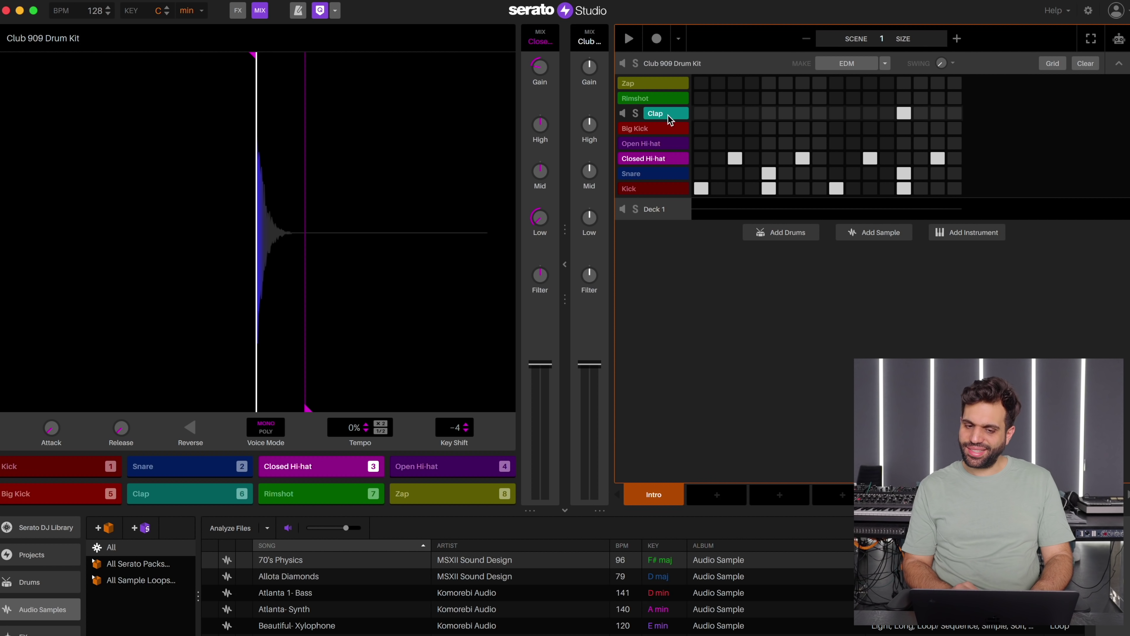
pyautogui.click(654, 115)
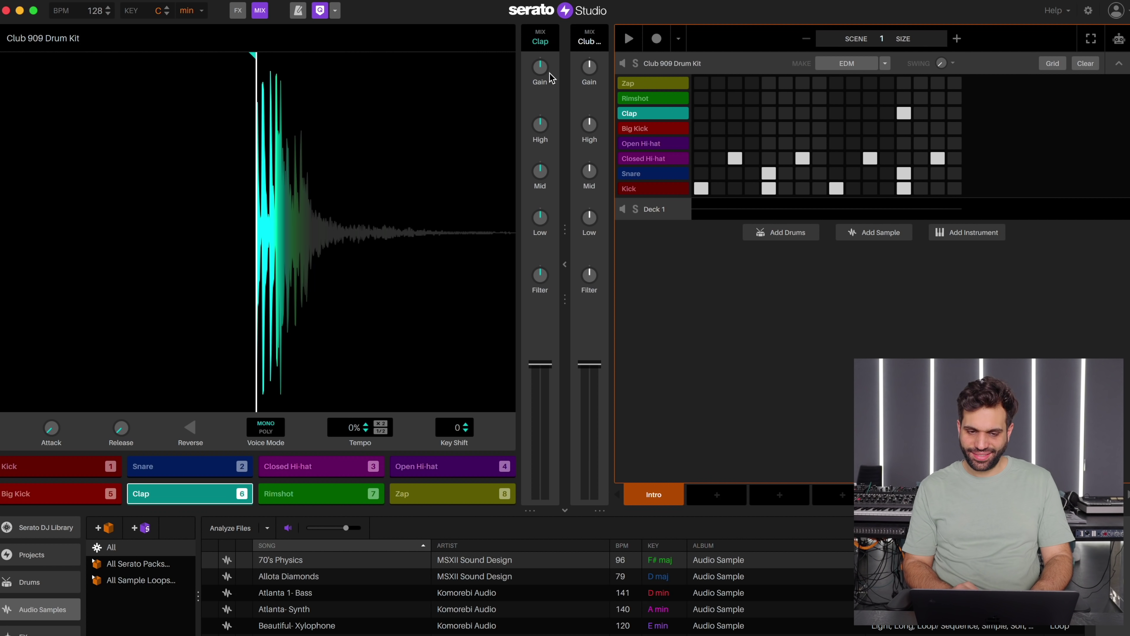
pyautogui.moveTo(540, 67); pyautogui.dragTo(540, 71)
pyautogui.press('space')
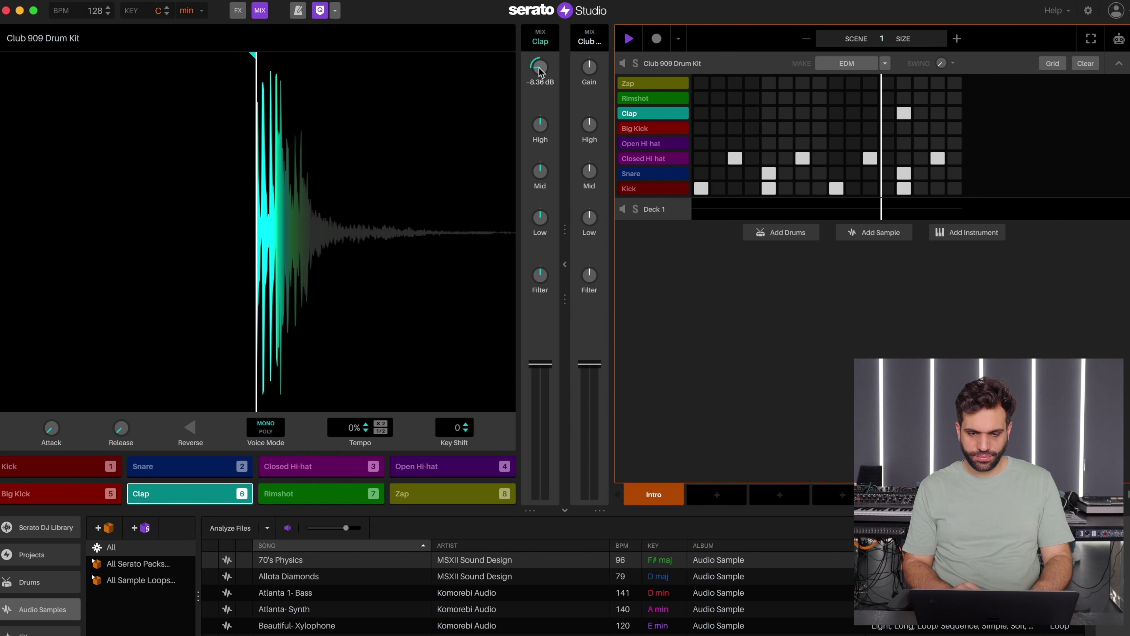
pyautogui.press('space')
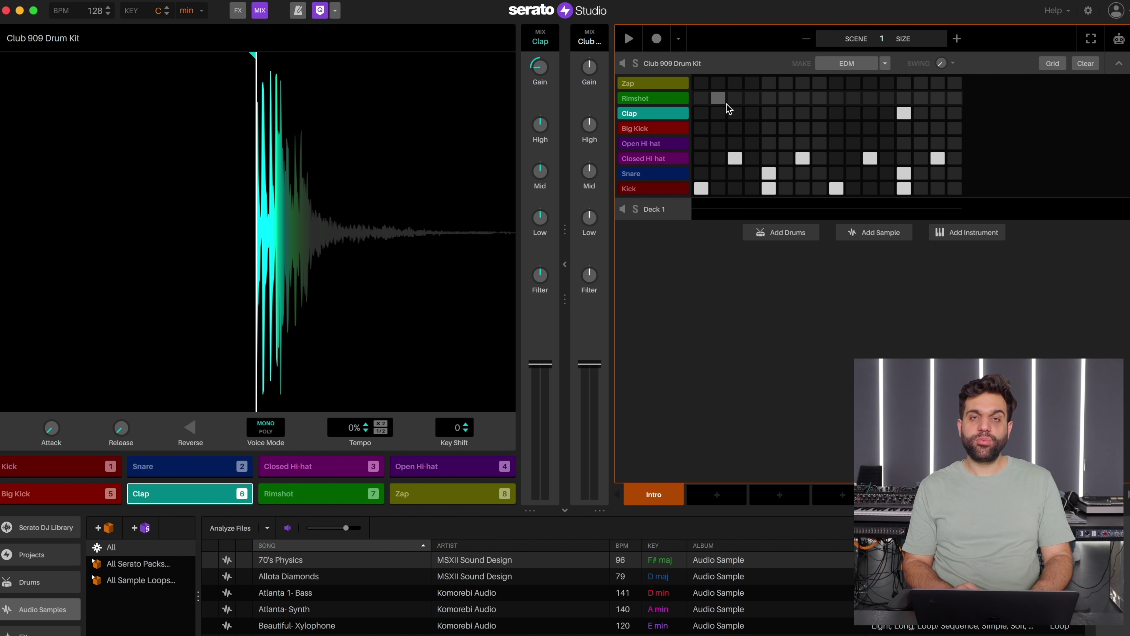
# Add rimshot hits on steps 2, 12 and later in the bar.
pyautogui.click(715, 101)
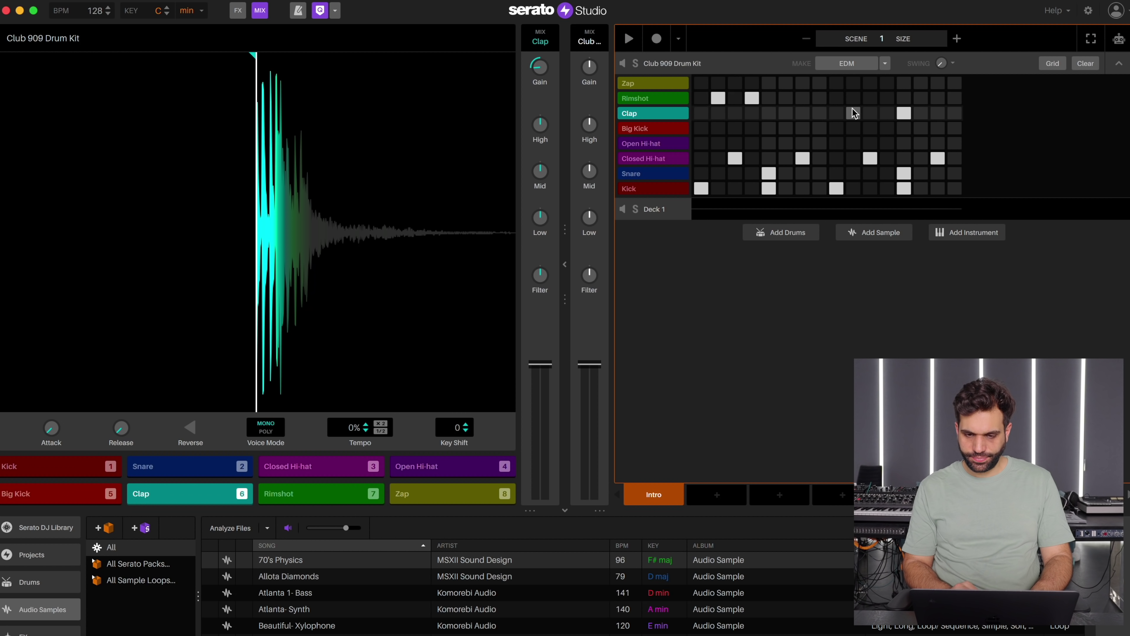
pyautogui.click(887, 99)
pyautogui.press('space')
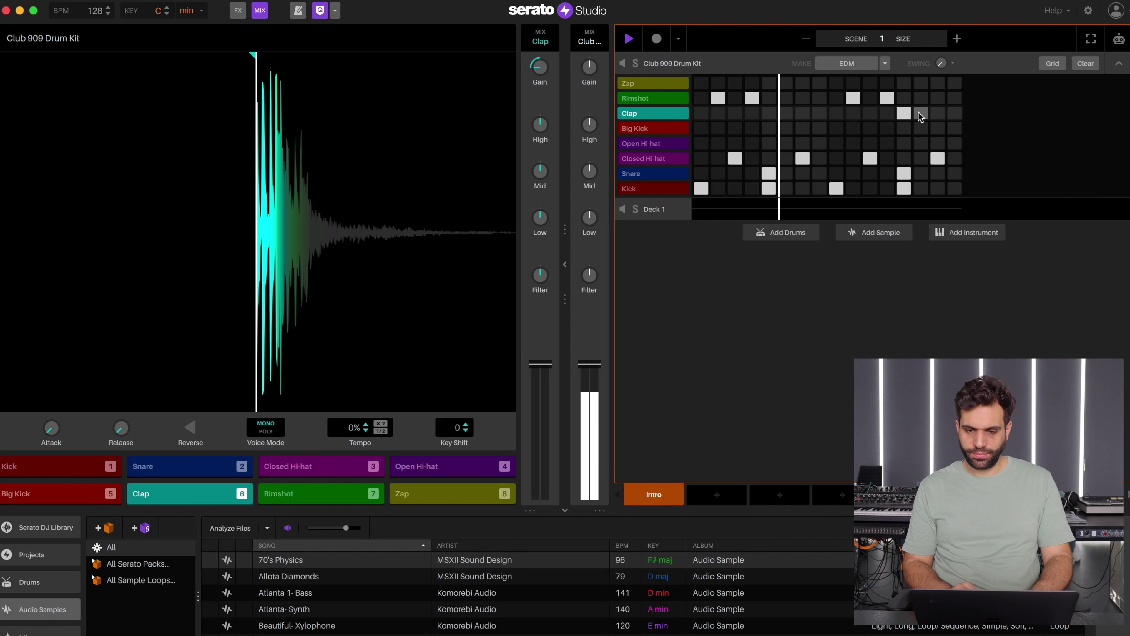
pyautogui.click(937, 98)
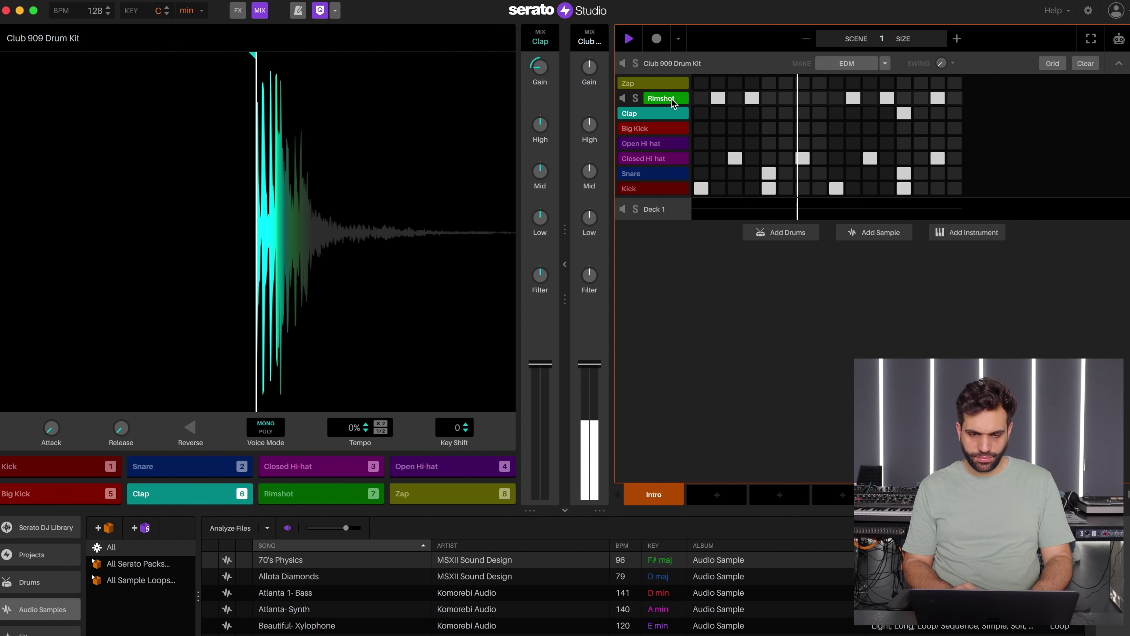
# Turn the Rimshot gain down to about -7.5 dB.
pyautogui.press('space')
pyautogui.click(649, 98)
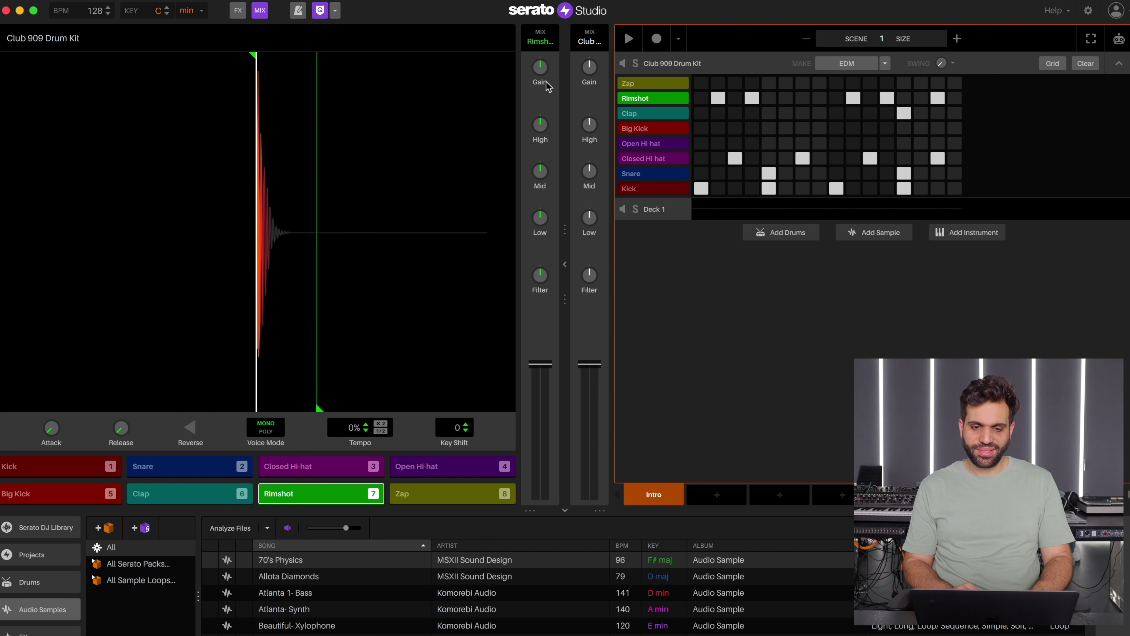
pyautogui.press('space')
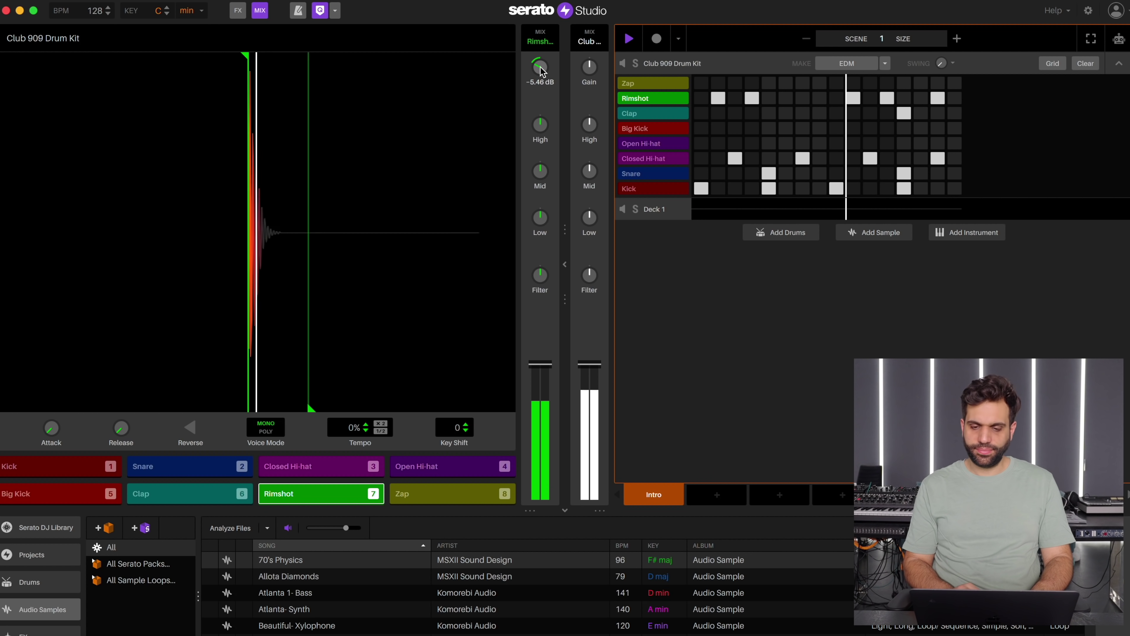
pyautogui.scroll(-3, 541, 67)
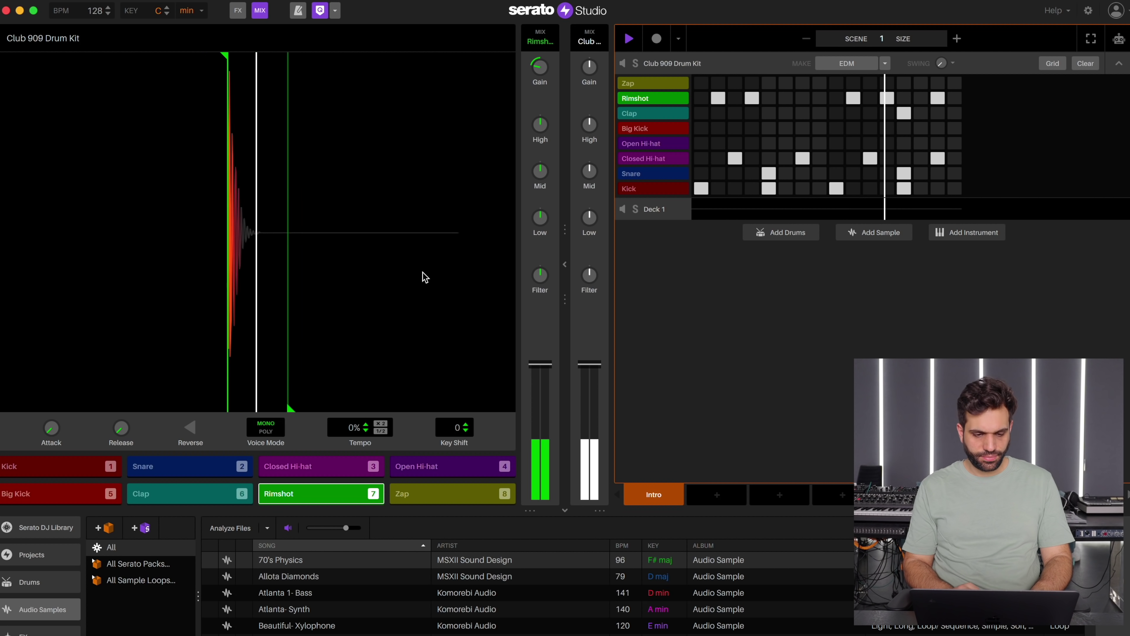
pyautogui.press('space')
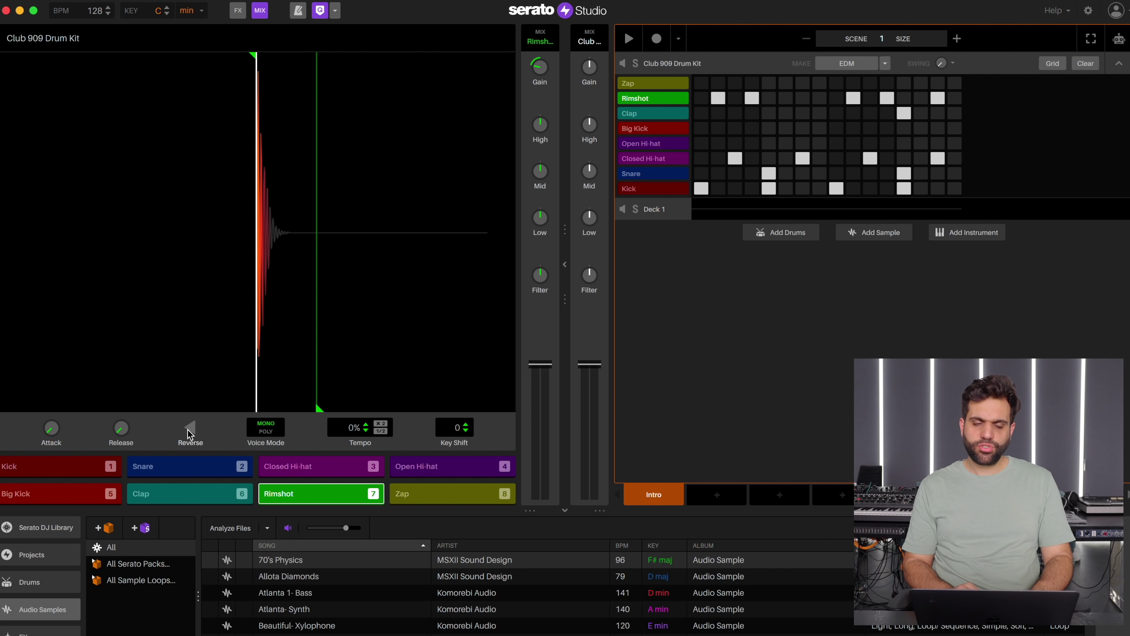
# Audition the Rimshot reversed, then set it back to playing forwards.
pyautogui.click(194, 429)
pyautogui.press('space')
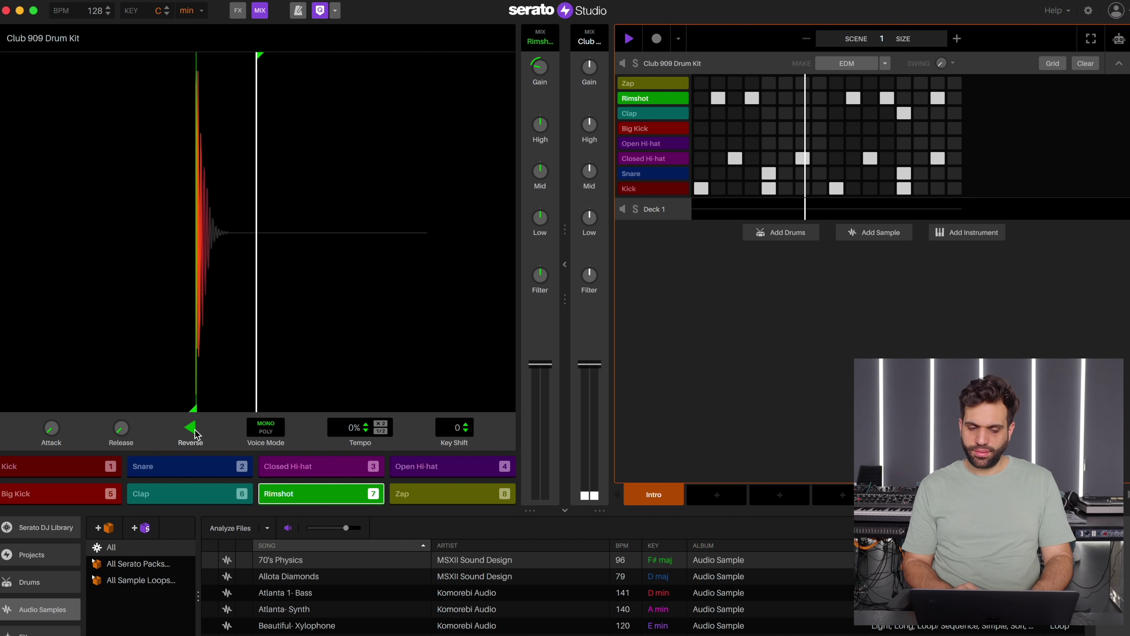
pyautogui.press('space')
pyautogui.click(195, 429)
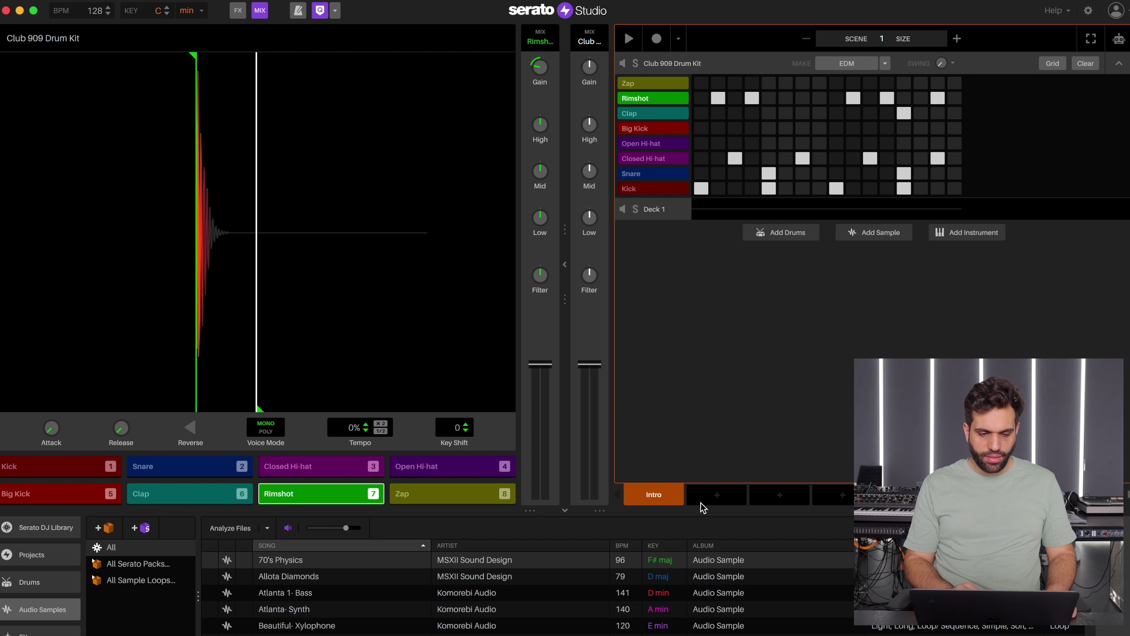
# Browse the Serato DJ Library and the demo Projects in the sidebar.
pyautogui.click(136, 528)
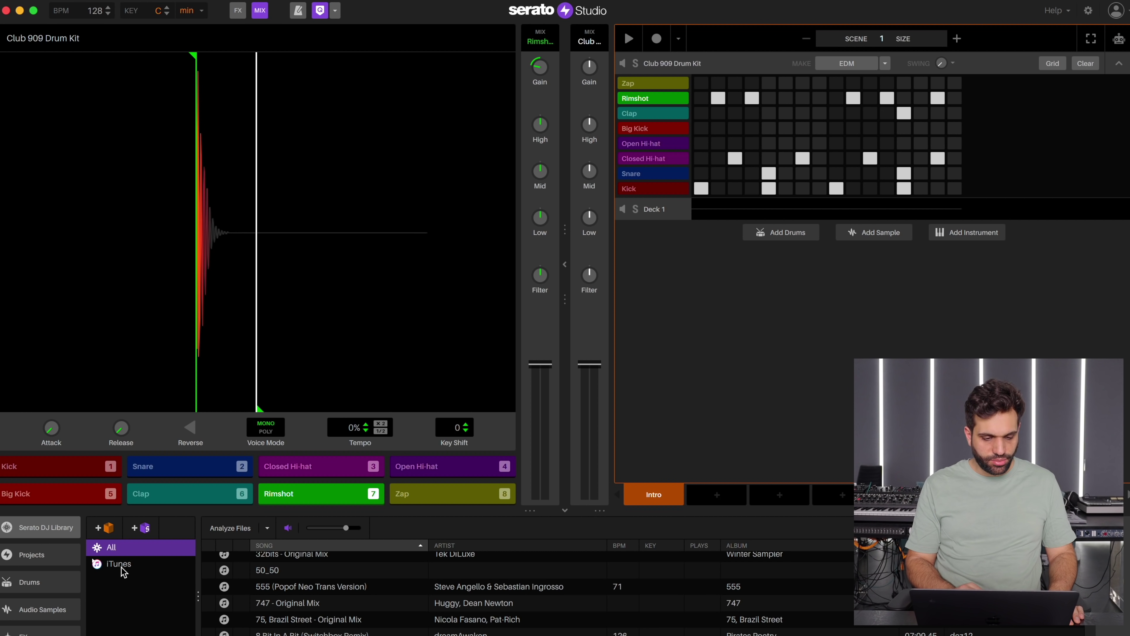
pyautogui.scroll(-5, 390, 568)
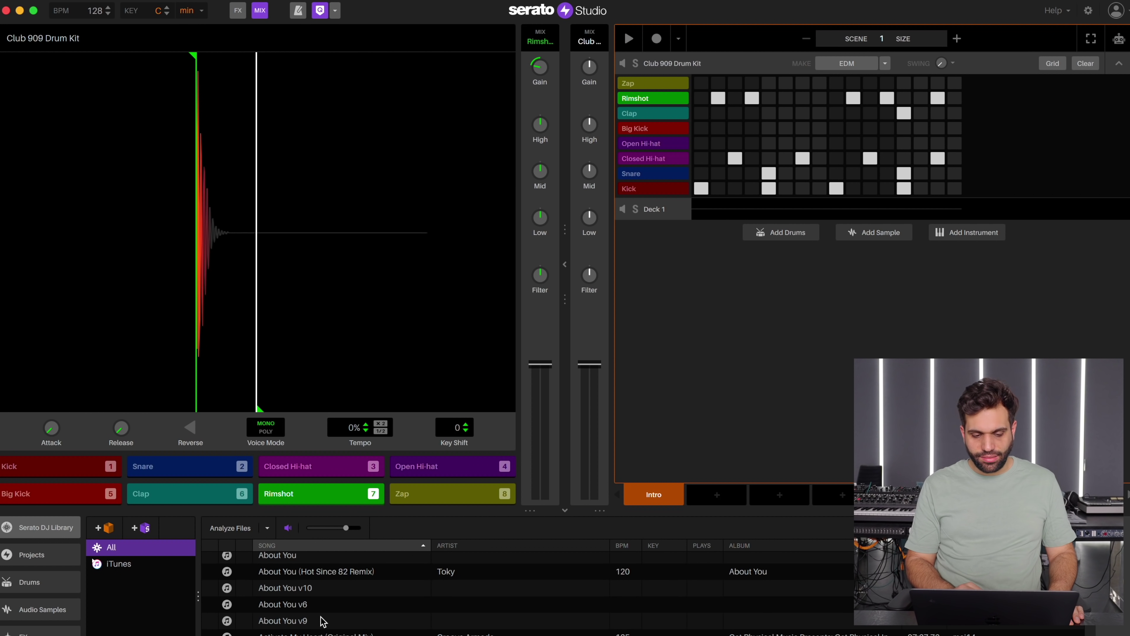
pyautogui.click(39, 556)
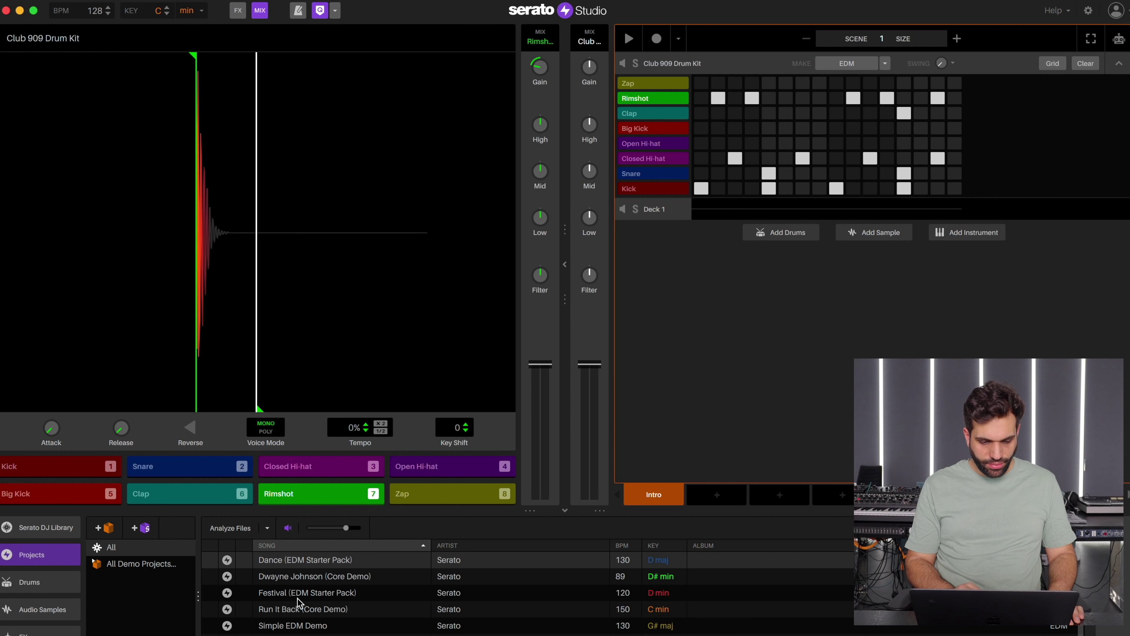
pyautogui.scroll(-3, 308, 632)
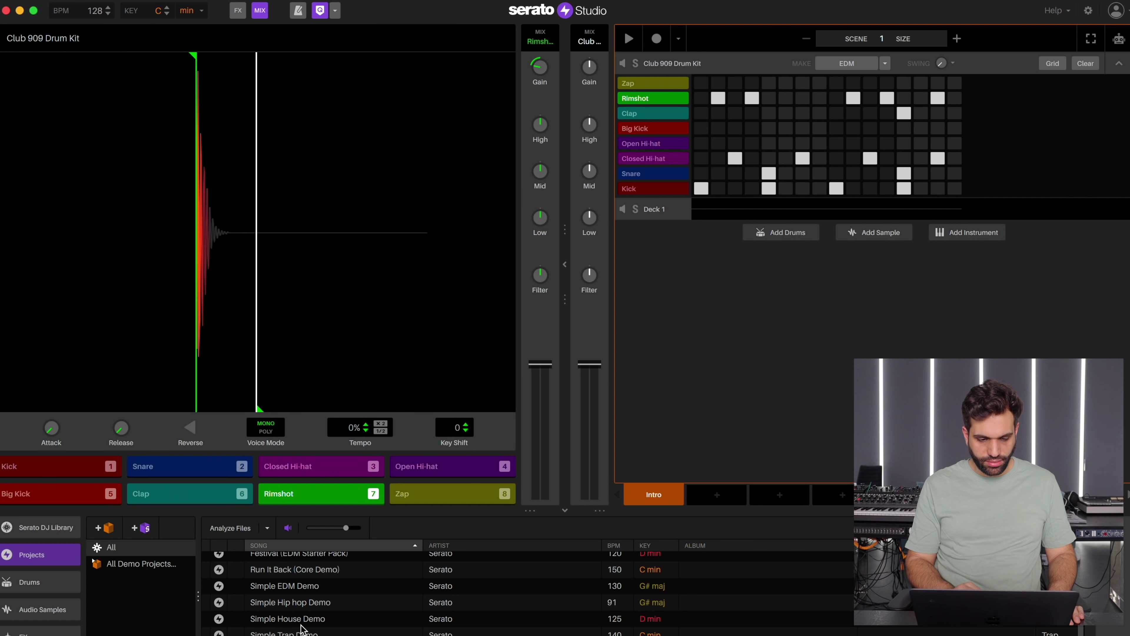
# Open Drums and preview Alt Kick, Festival Alt Kick, Go Nuclear Alt Snare and Club 909 Big Kick.
pyautogui.click(43, 582)
pyautogui.click(314, 577)
pyautogui.click(312, 595)
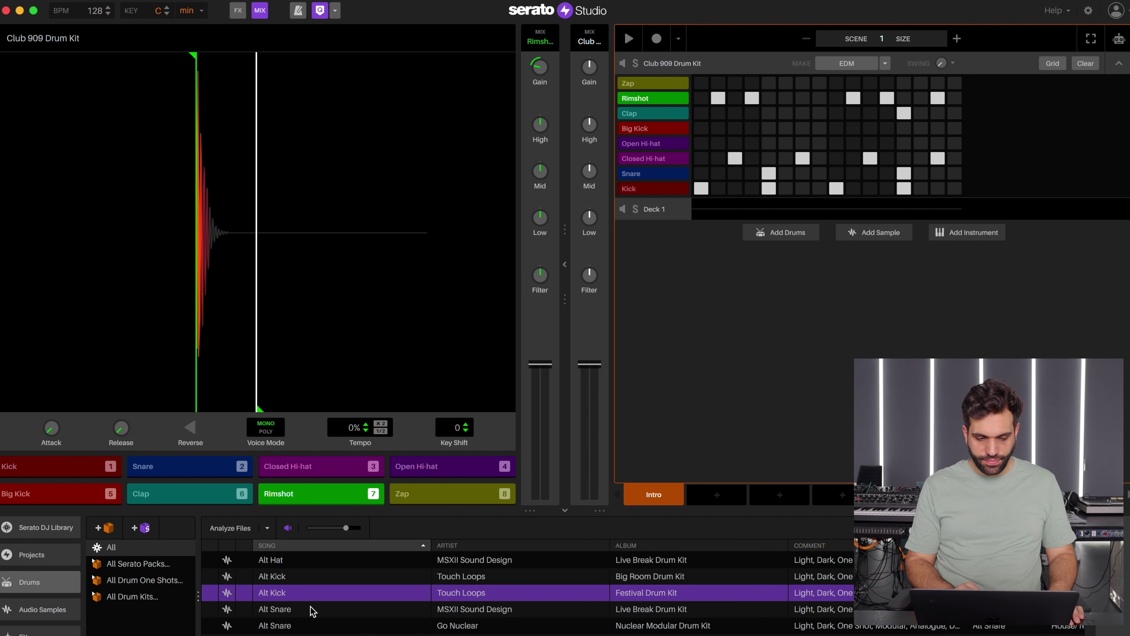
pyautogui.click(311, 626)
pyautogui.scroll(-3, 310, 626)
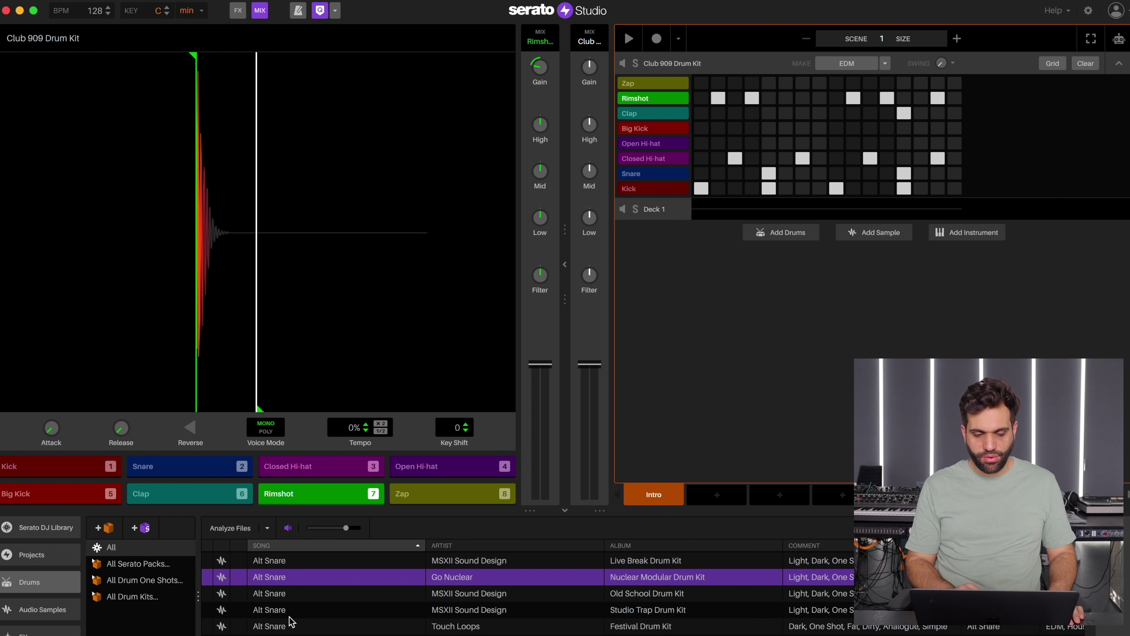
pyautogui.scroll(-4, 291, 621)
pyautogui.click(265, 596)
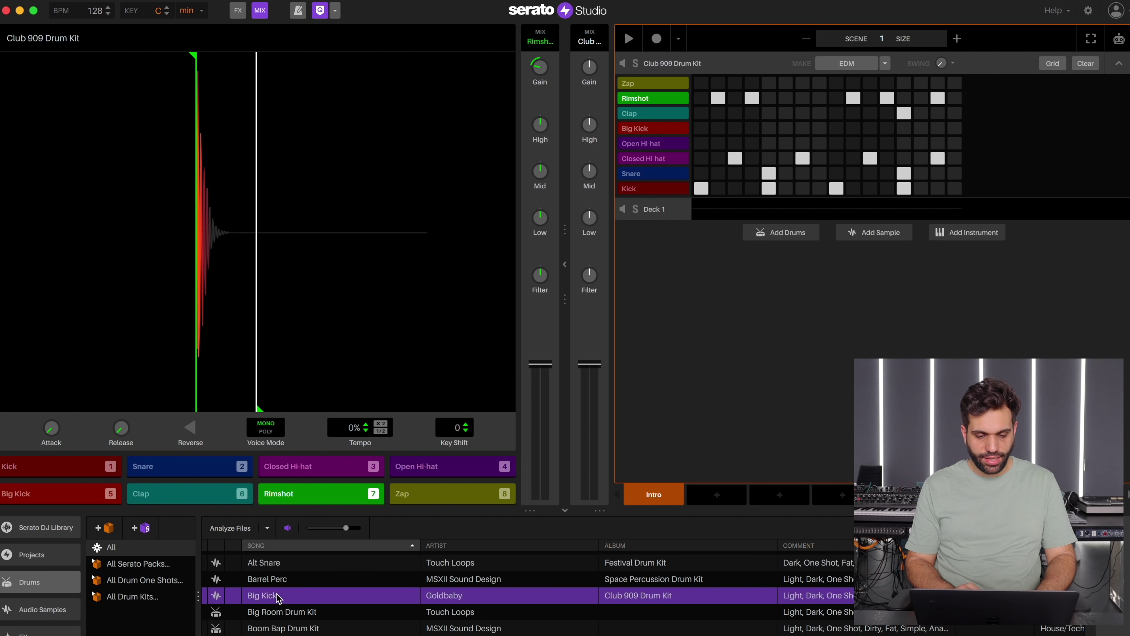
# Load an Acoustic Piano on a new instrument track and audition C, E, G chromatically.
pyautogui.click(973, 234)
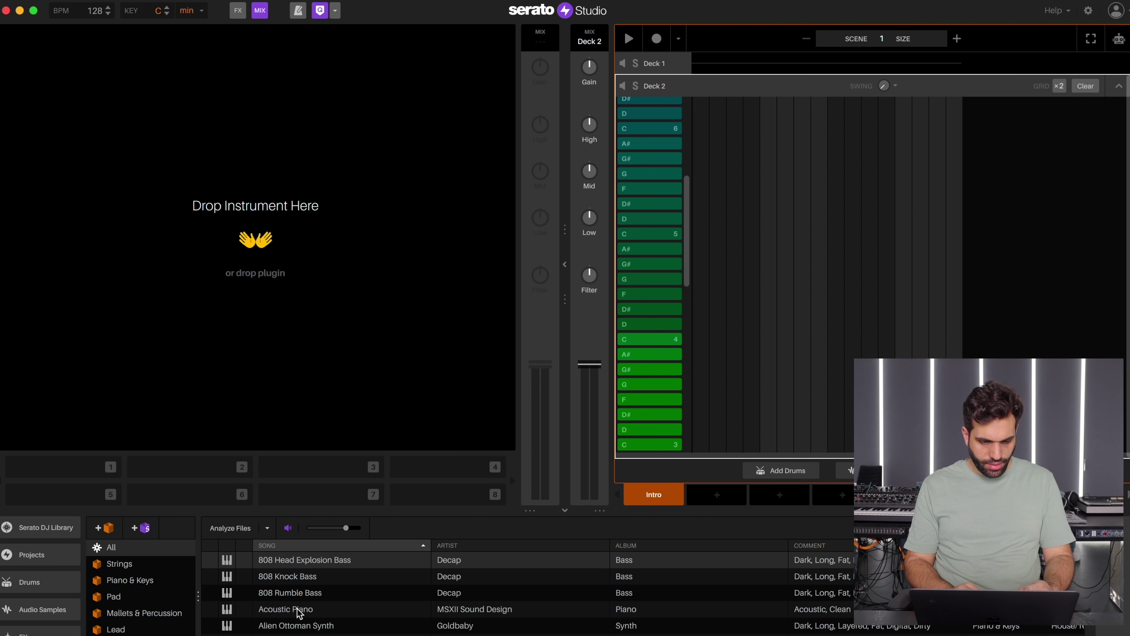
pyautogui.moveTo(300, 614); pyautogui.dragTo(263, 268)
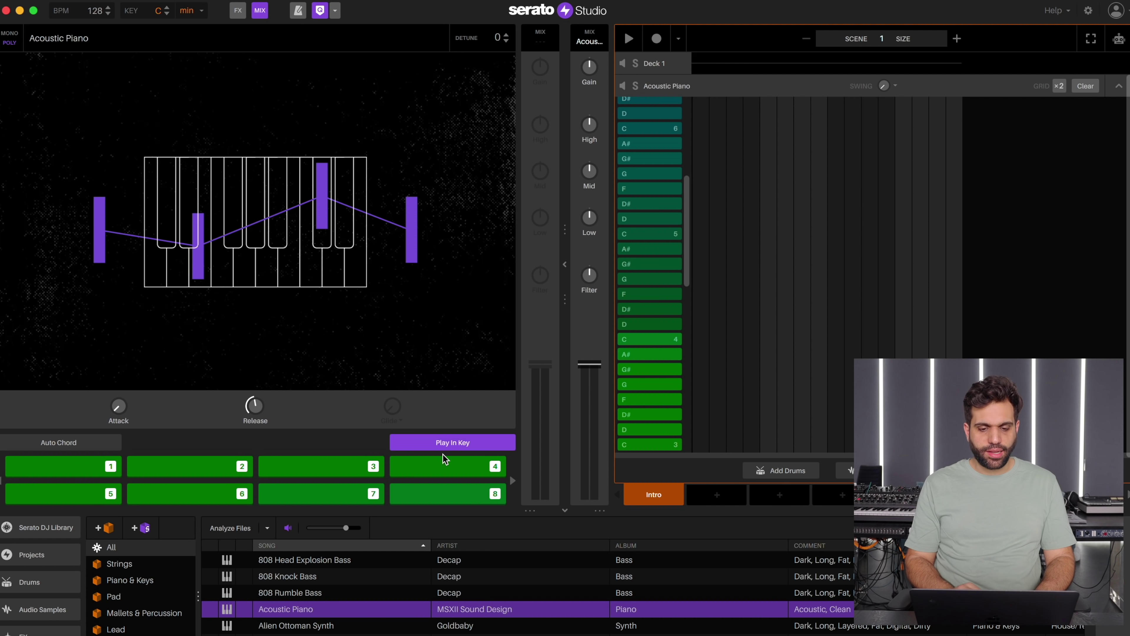
pyautogui.click(445, 442)
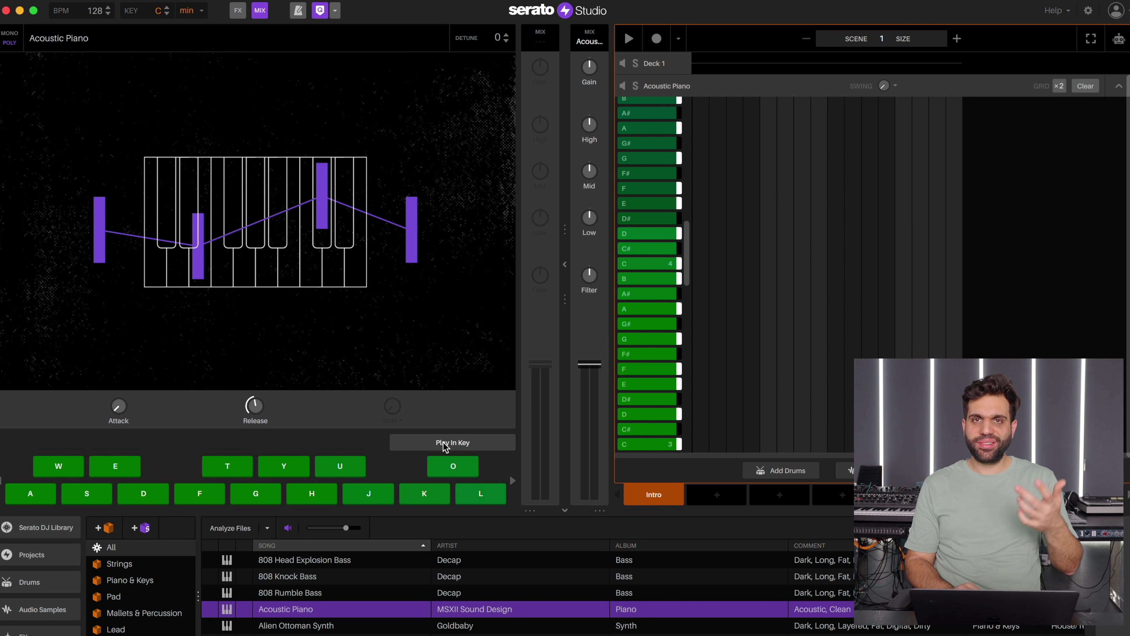
pyautogui.press('a')
pyautogui.press('d')
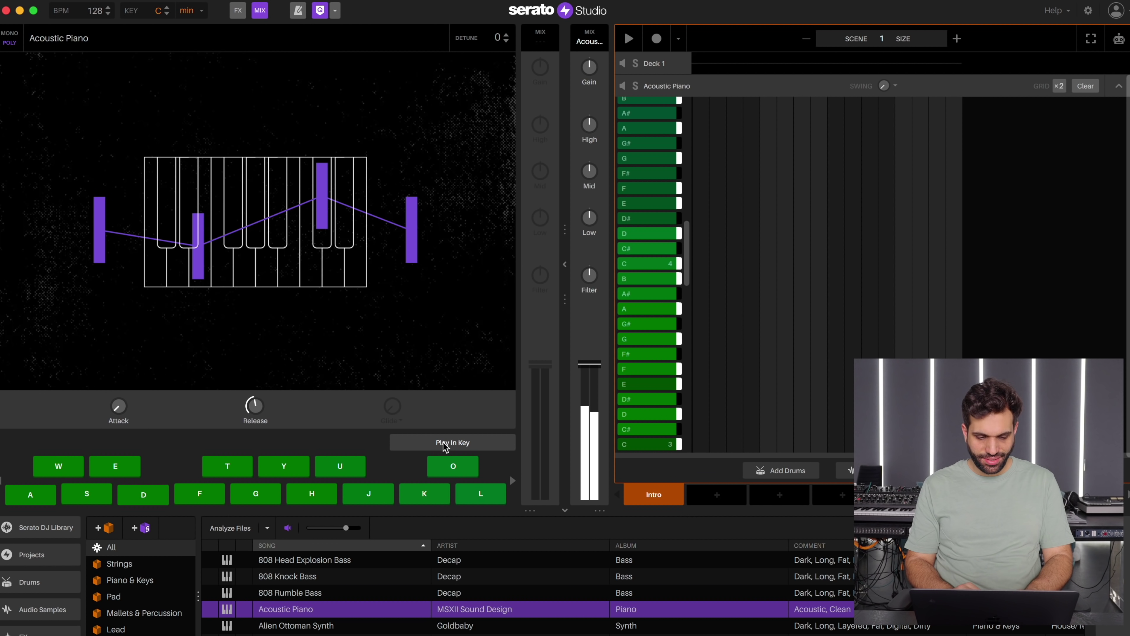
pyautogui.press('g')
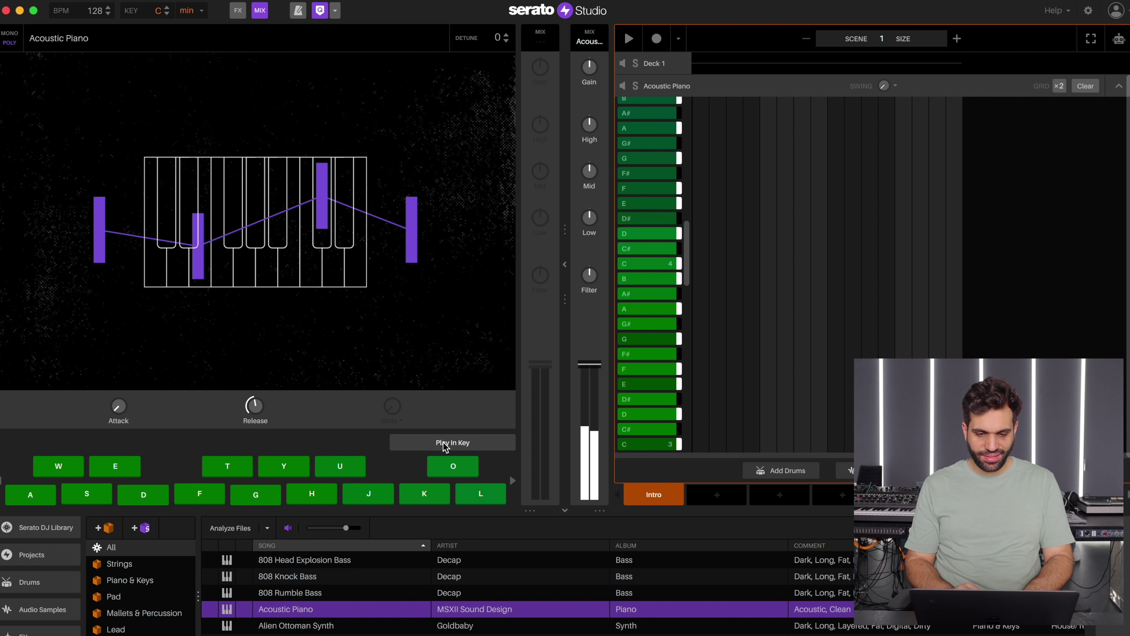
# Enable Play In Key and audition the in-key C minor chords.
pyautogui.click(445, 443)
pyautogui.press('1')
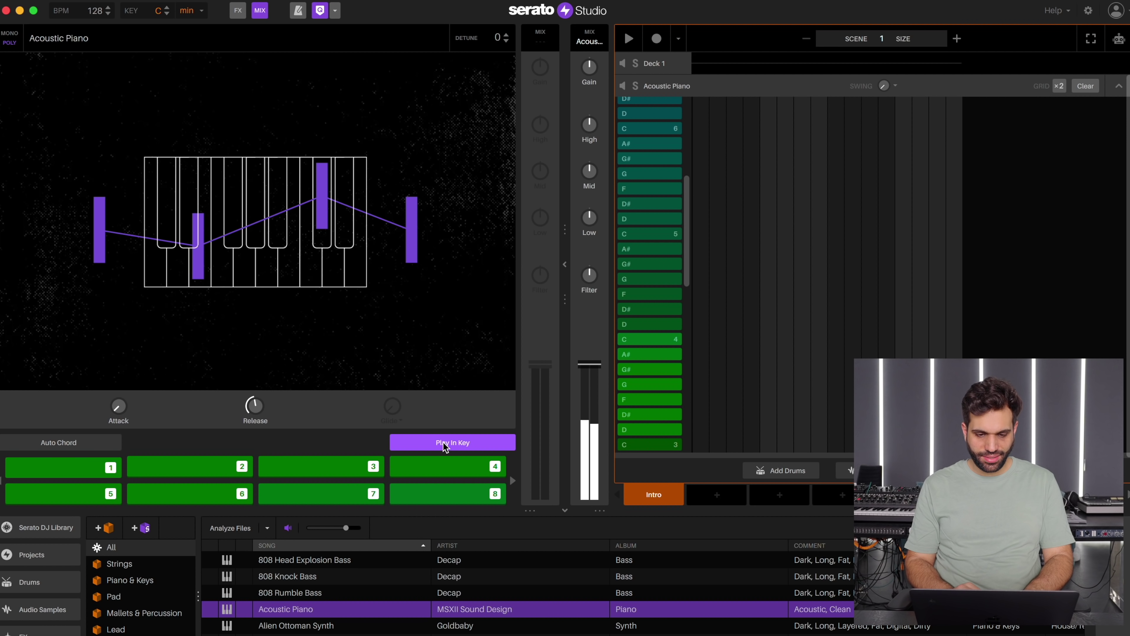
pyautogui.press('5')
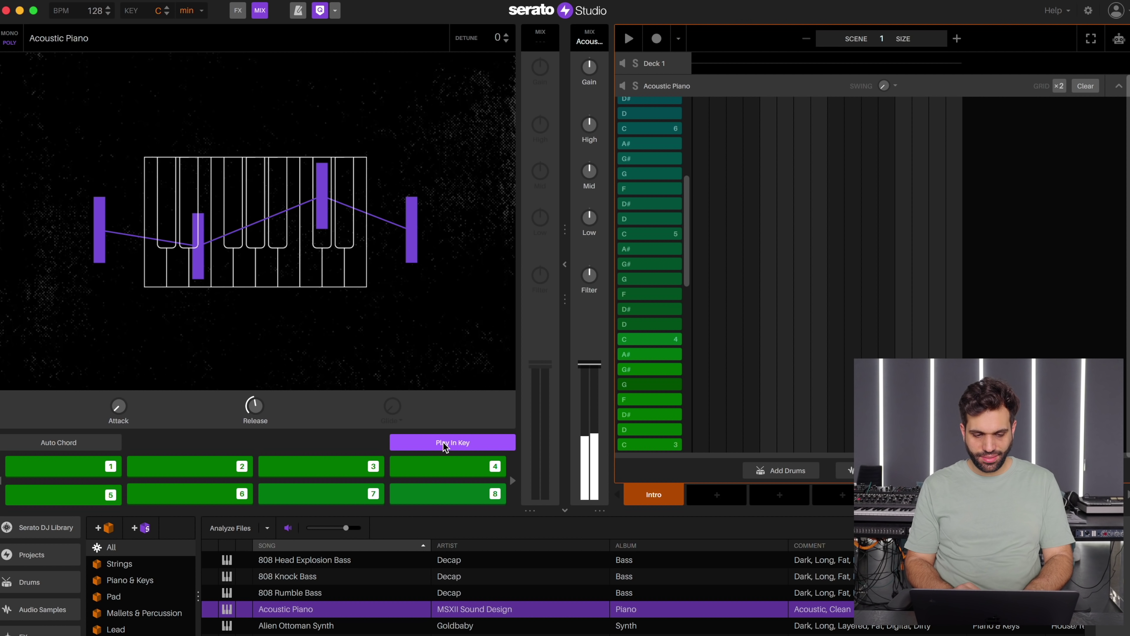
pyautogui.press('1')
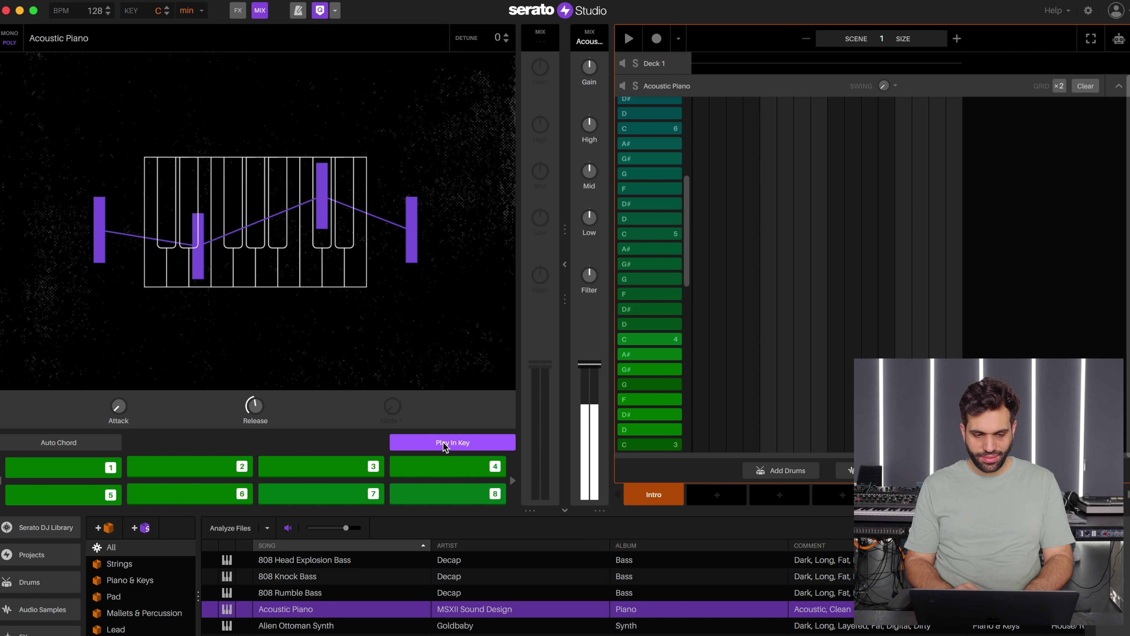
# Turn on Auto Chord and audition pads 1, 3, 5 and 4.
pyautogui.click(86, 447)
pyautogui.press('1')
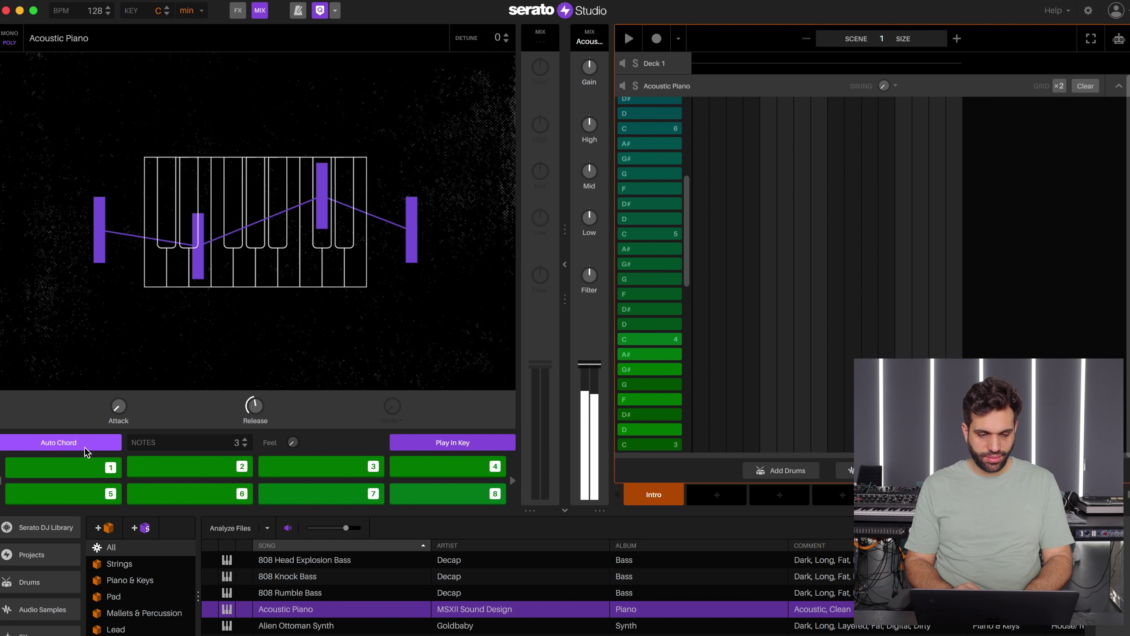
pyautogui.press('3')
pyautogui.press('5')
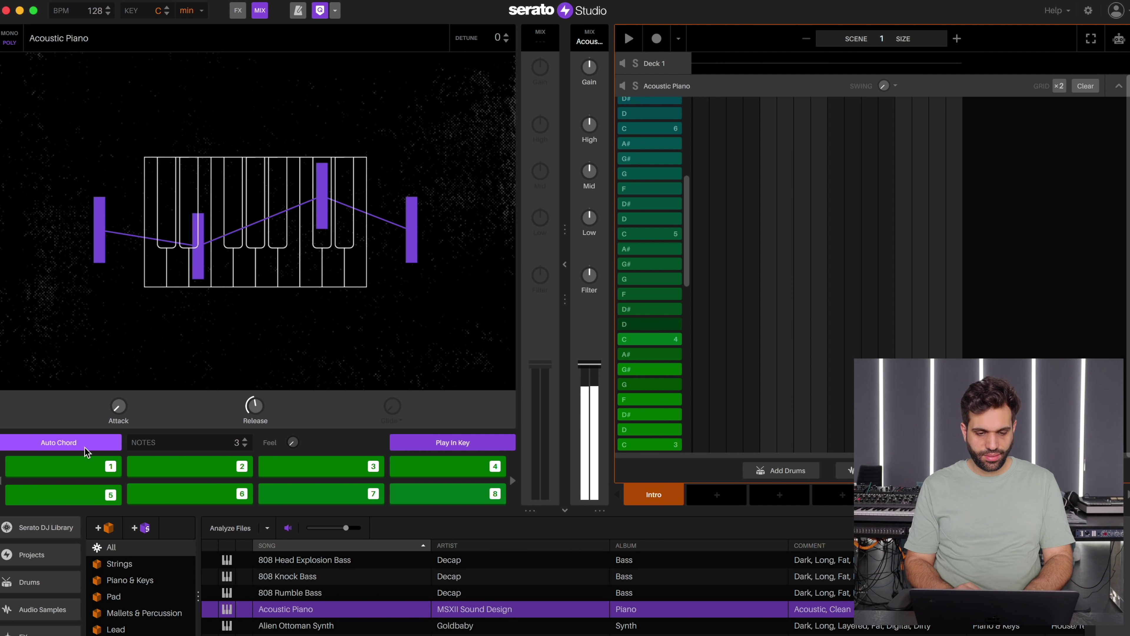
pyautogui.press('4')
pyautogui.press('4')
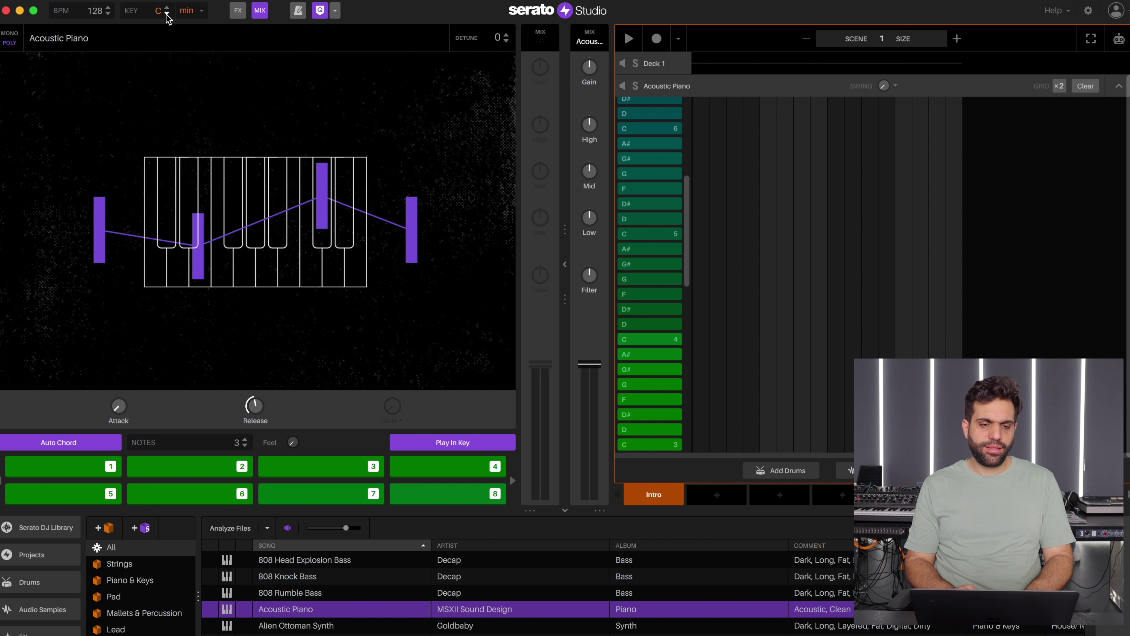
# Set the project key to A minor and play the first pad.
pyautogui.click(202, 12)
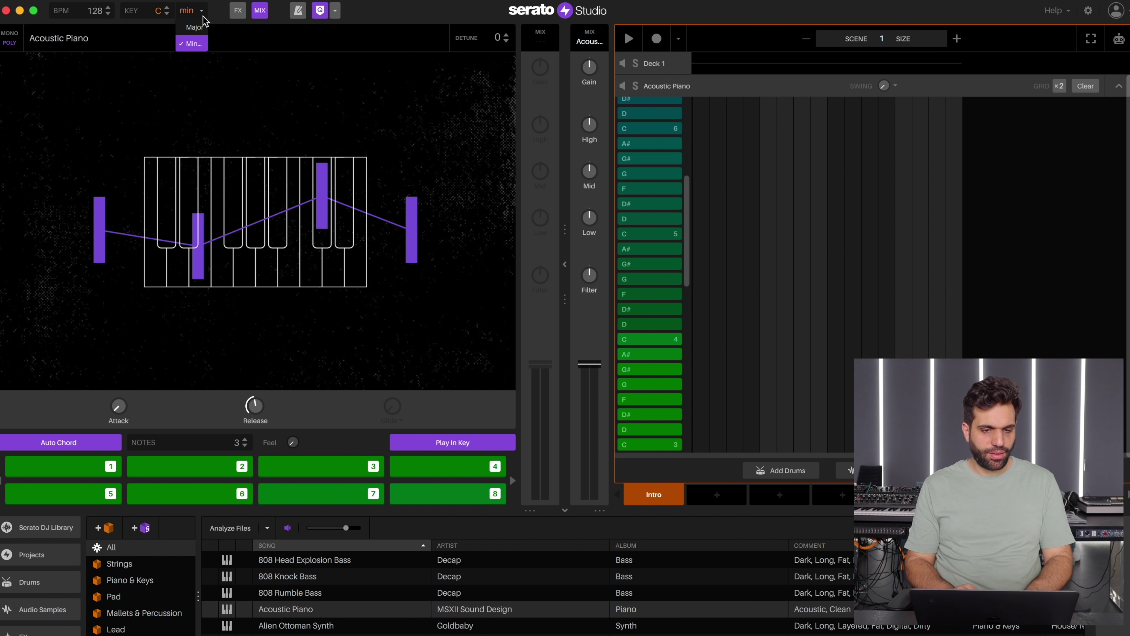
pyautogui.click(167, 13)
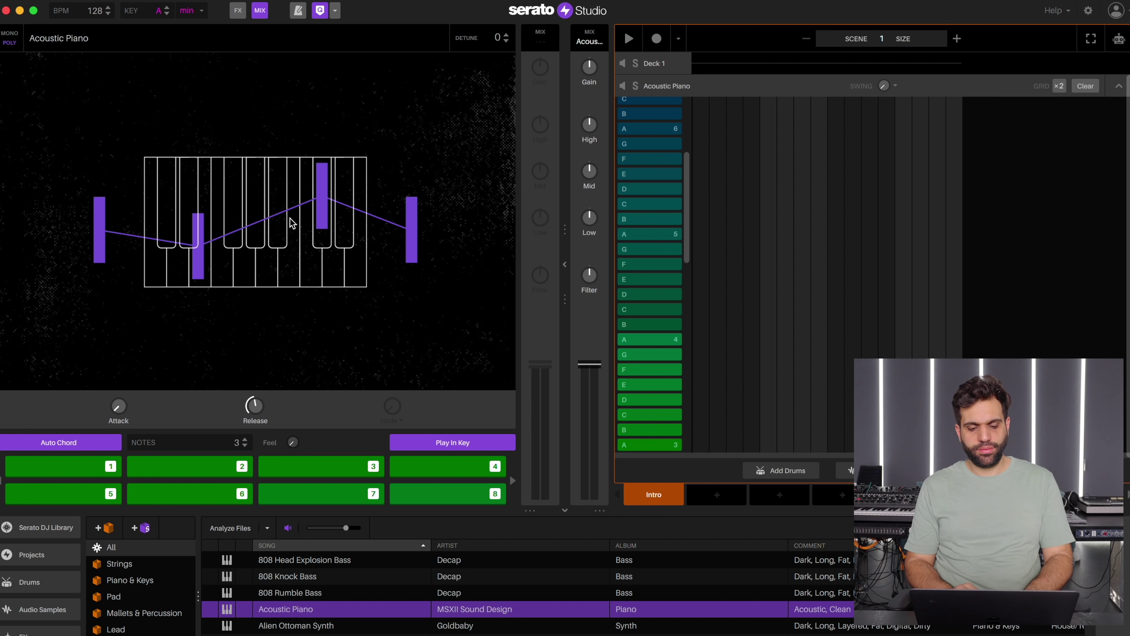
pyautogui.press('1')
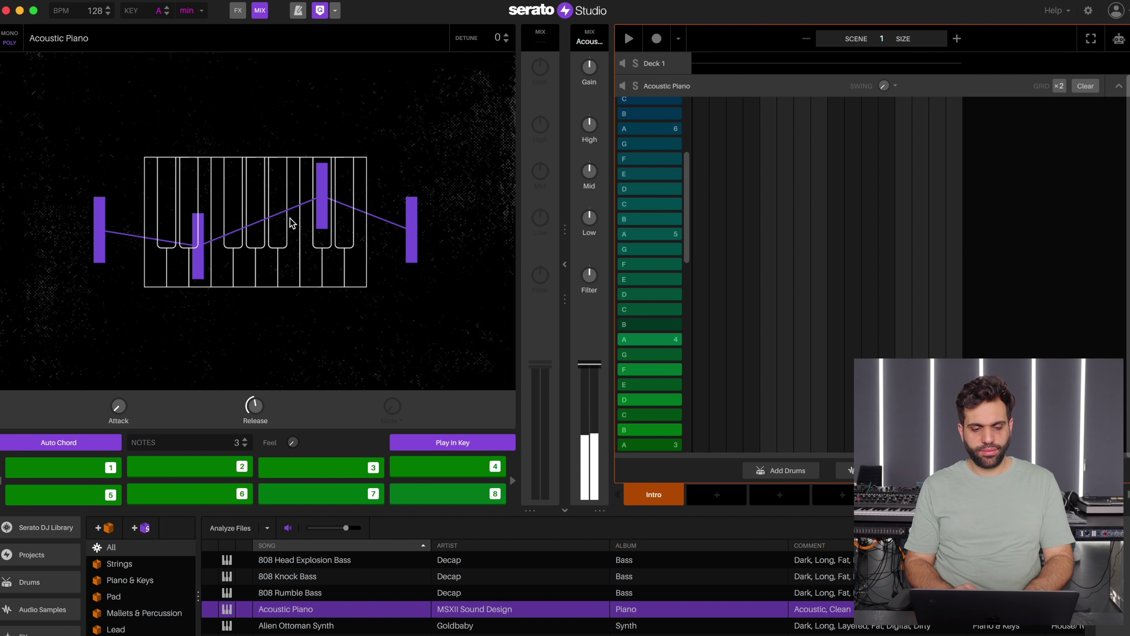
# Turn Auto Chord off and audition pads 3, 1, 3 and 8.
pyautogui.click(87, 443)
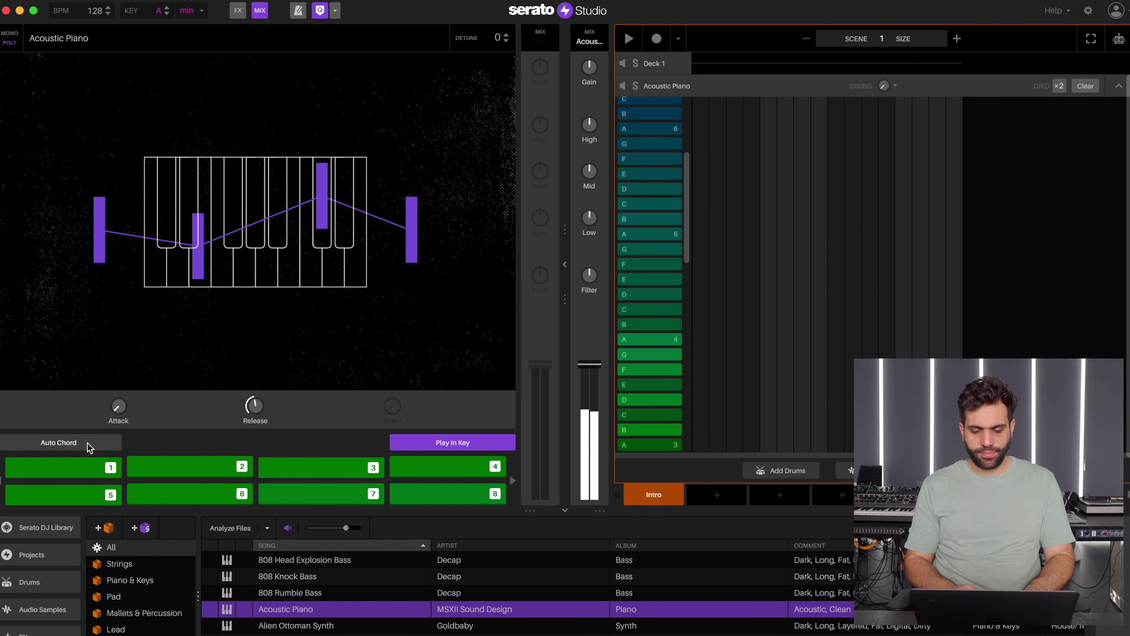
pyautogui.press('3')
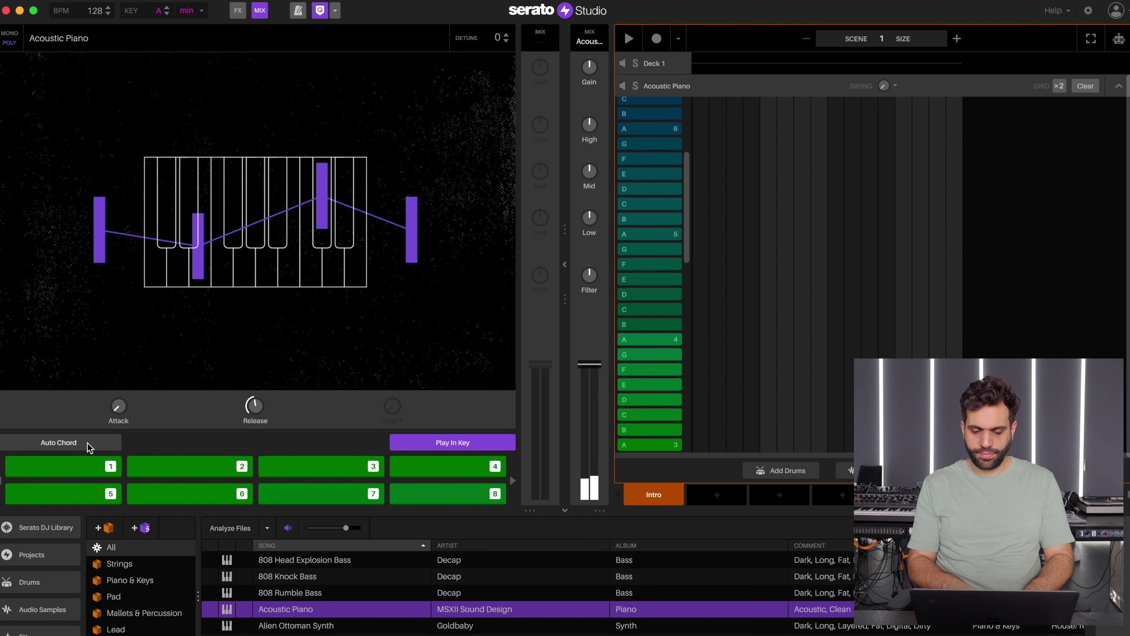
pyautogui.press('1')
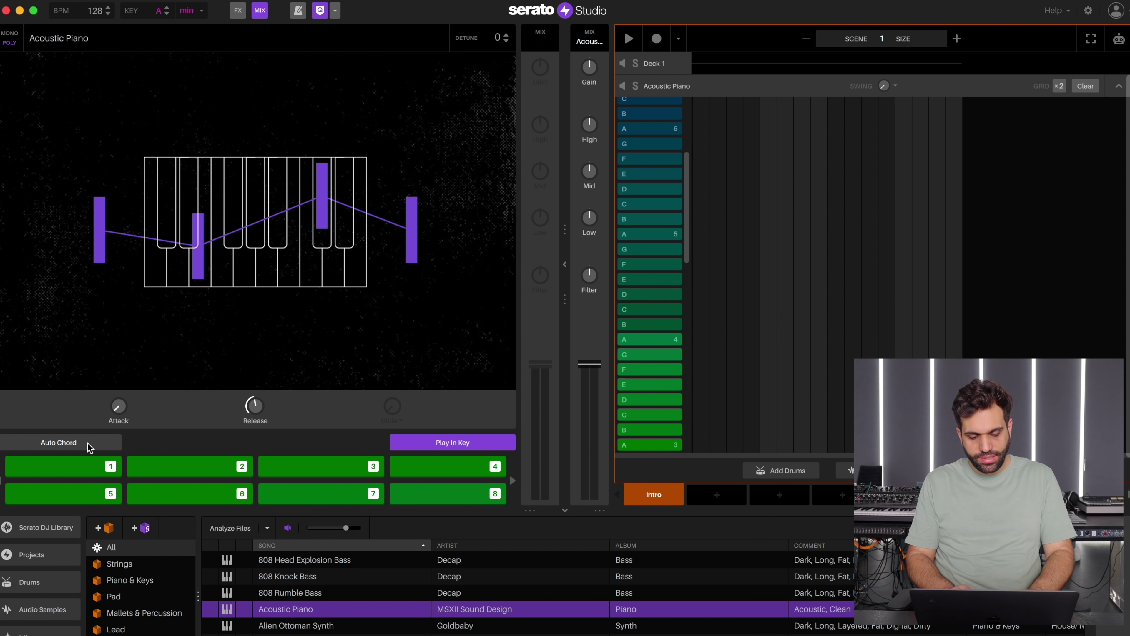
pyautogui.press('3')
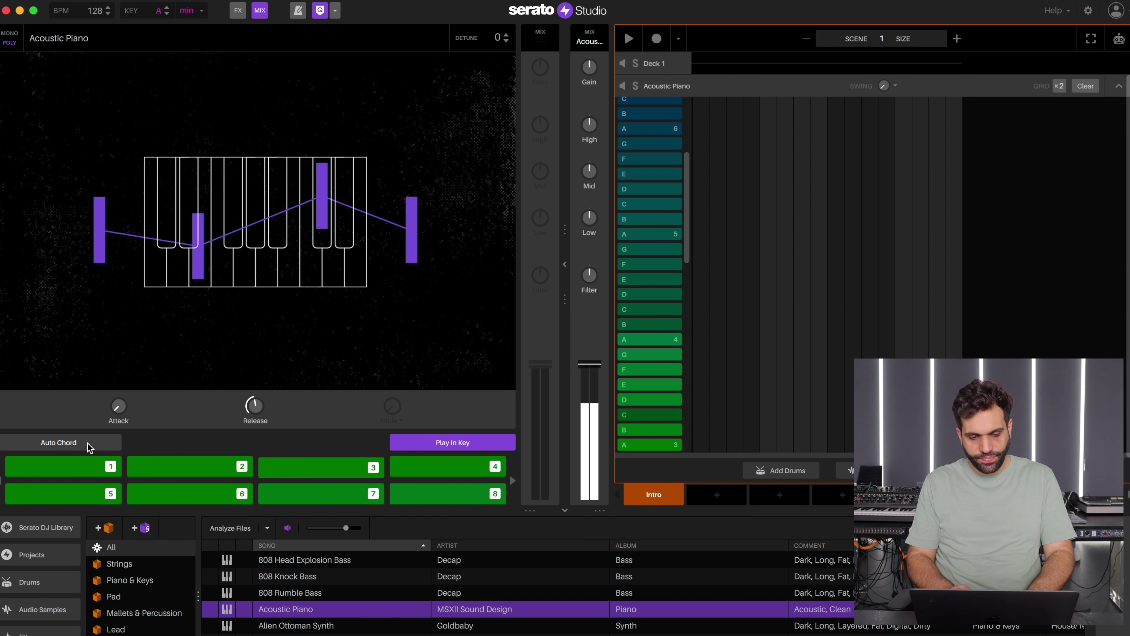
pyautogui.press('8')
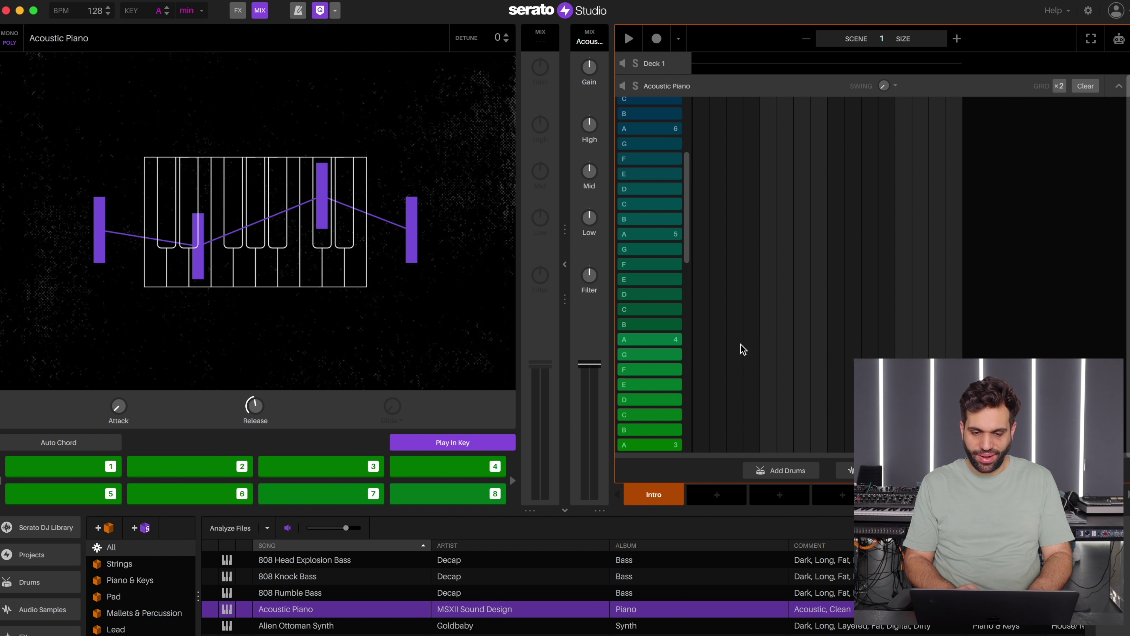
# Place A4 notes on steps 1 through 8 of the note grid.
pyautogui.click(701, 343)
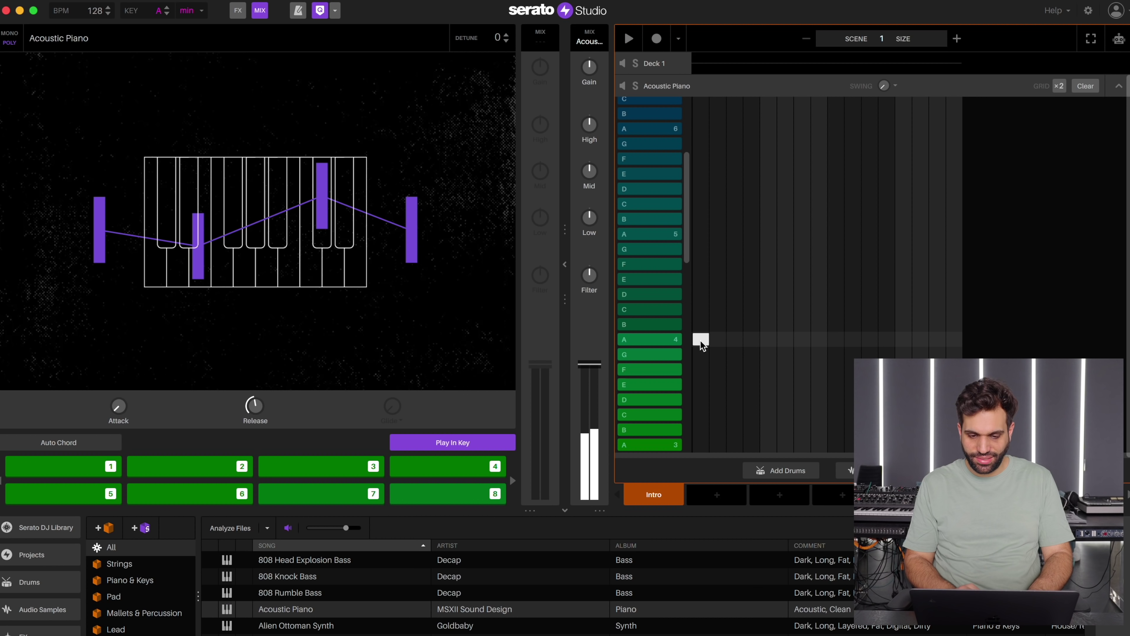
pyautogui.click(735, 341)
pyautogui.click(768, 340)
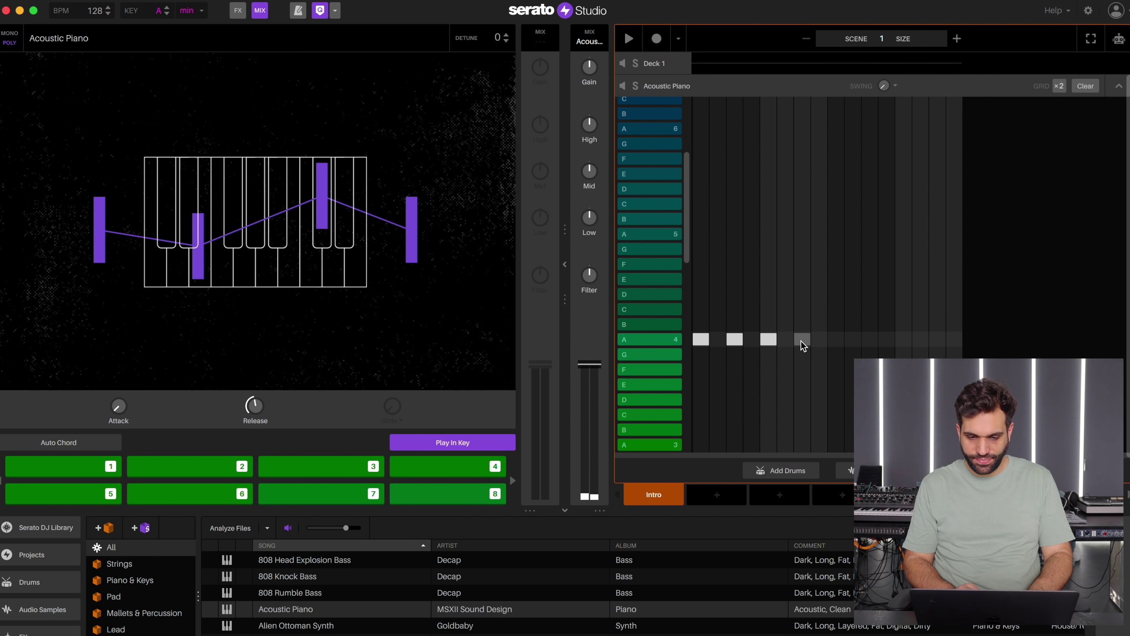
pyautogui.click(802, 341)
pyautogui.click(836, 341)
pyautogui.click(871, 340)
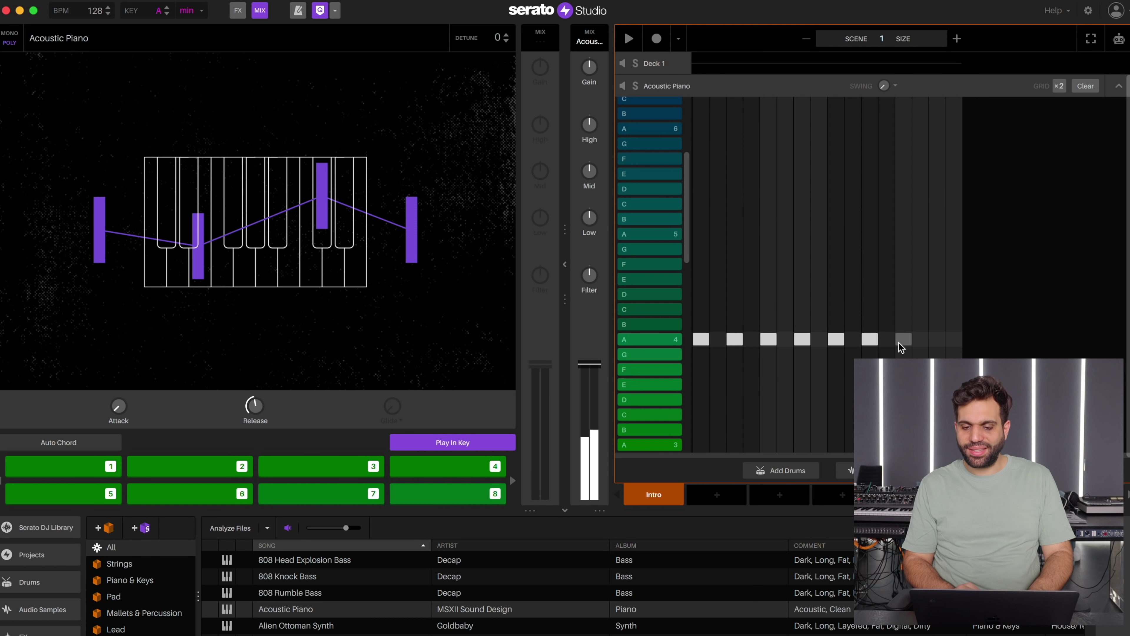
pyautogui.click(904, 341)
pyautogui.click(938, 341)
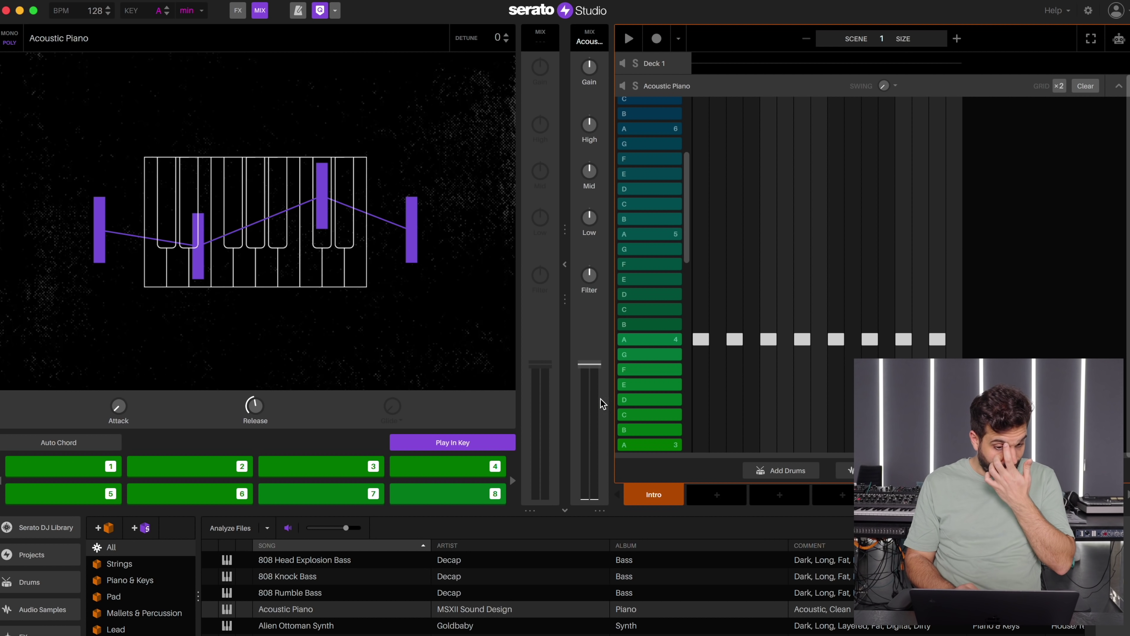
# Load the Atlanta Ohate Bass instrument in place of the piano.
pyautogui.scroll(-3, 403, 617)
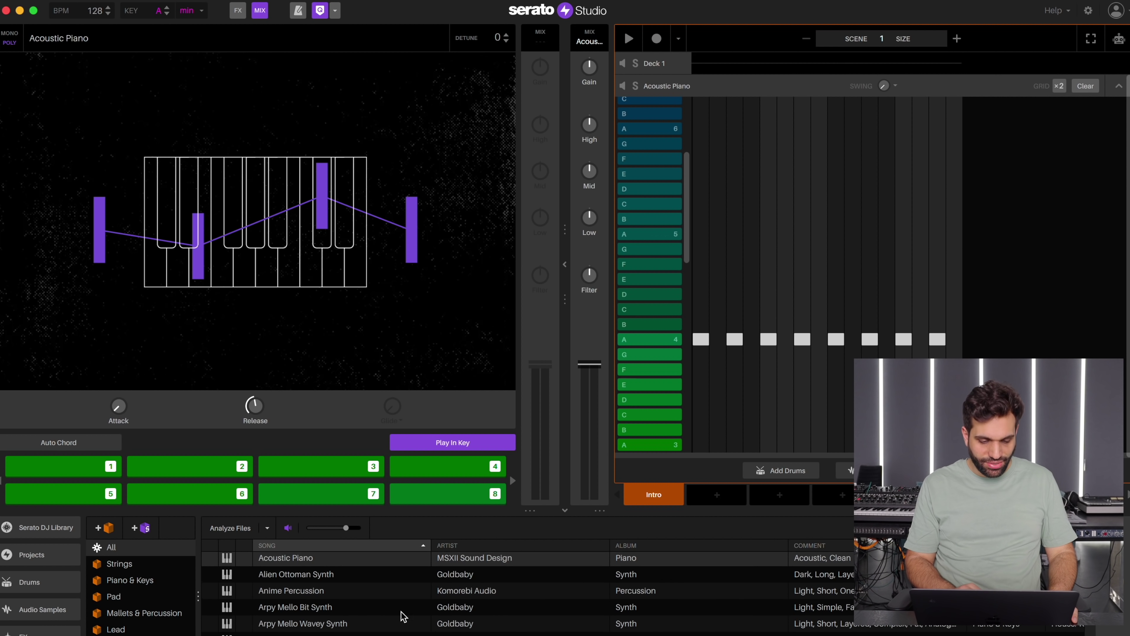
pyautogui.scroll(-2, 403, 617)
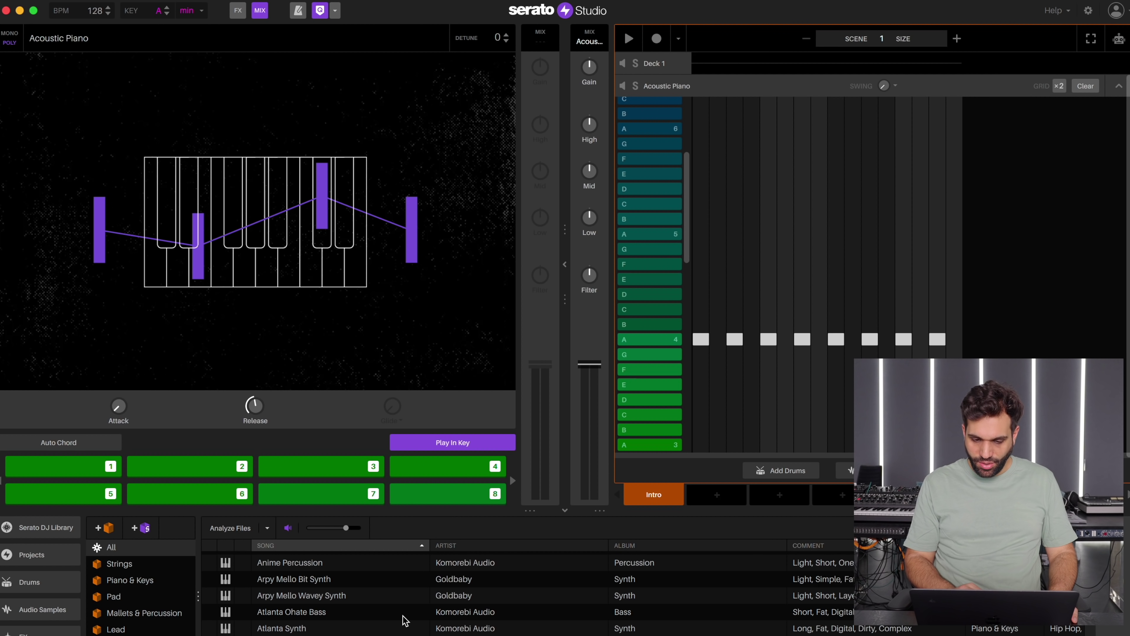
pyautogui.click(361, 615)
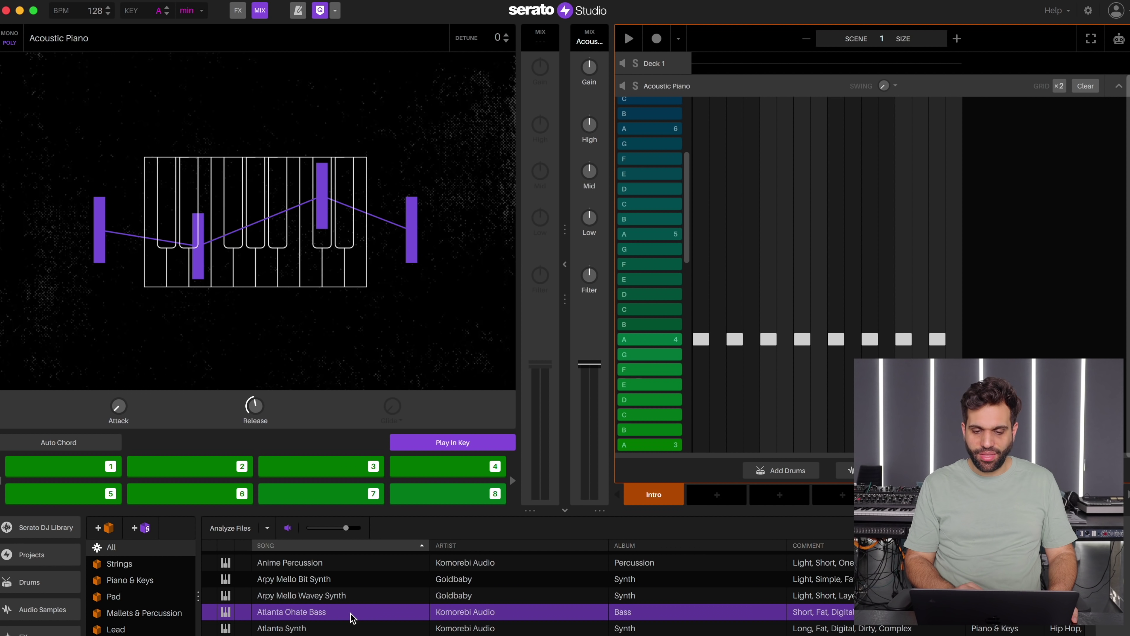
pyautogui.moveTo(351, 617); pyautogui.dragTo(430, 329)
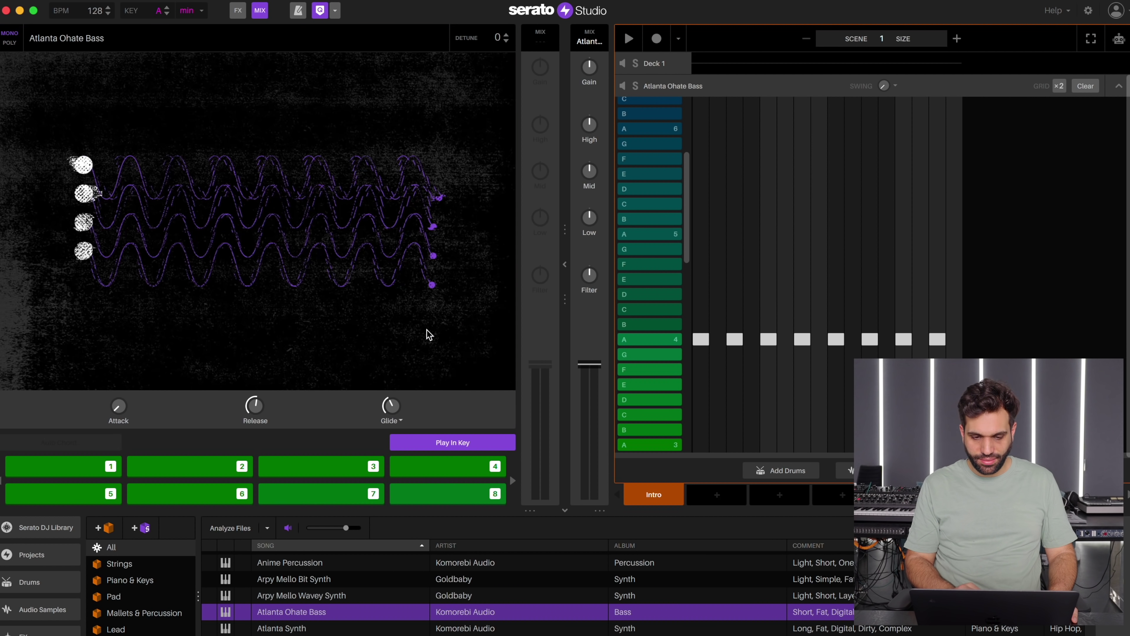
# Play the pattern and delete the stray higher note on the last step.
pyautogui.press('space')
pyautogui.press('space')
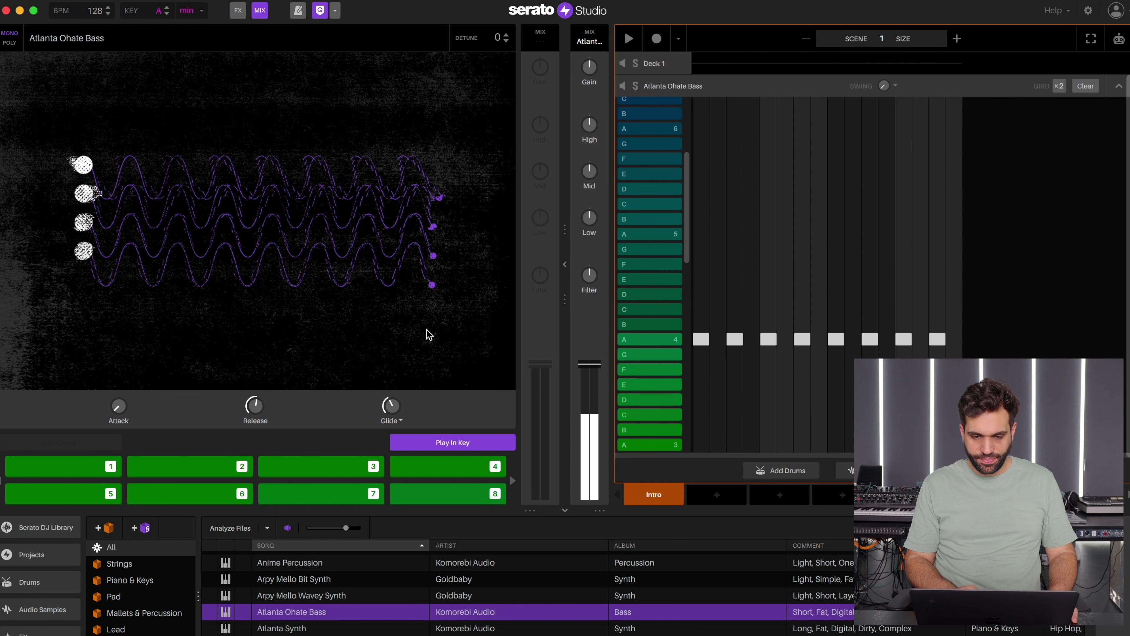
pyautogui.scroll(2, 983, 285)
pyautogui.click(953, 326)
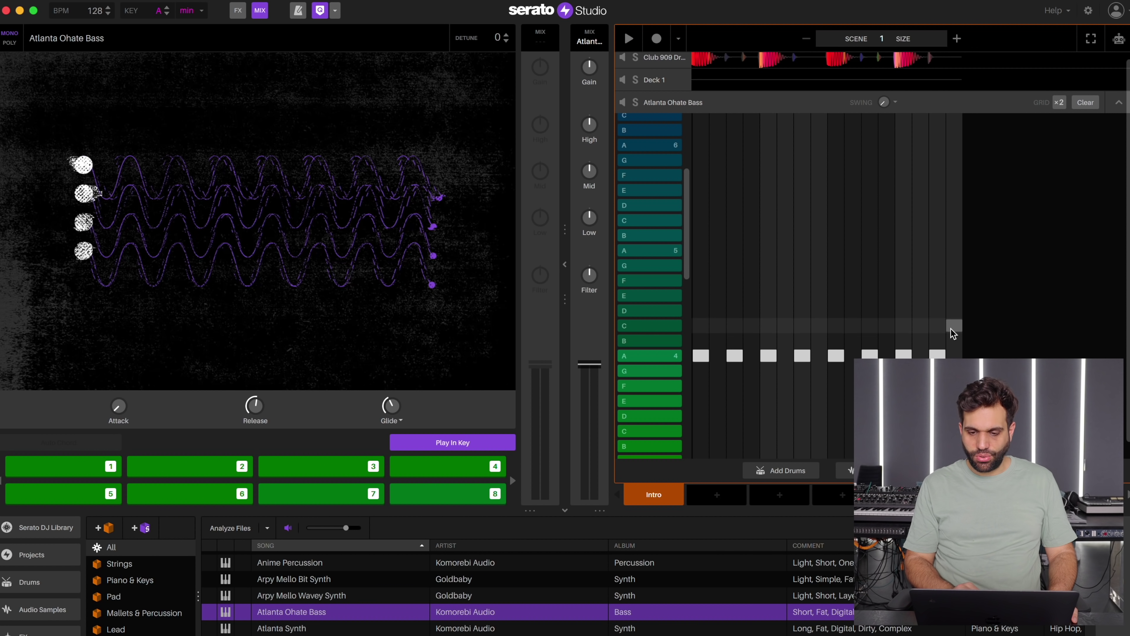
pyautogui.click(955, 325)
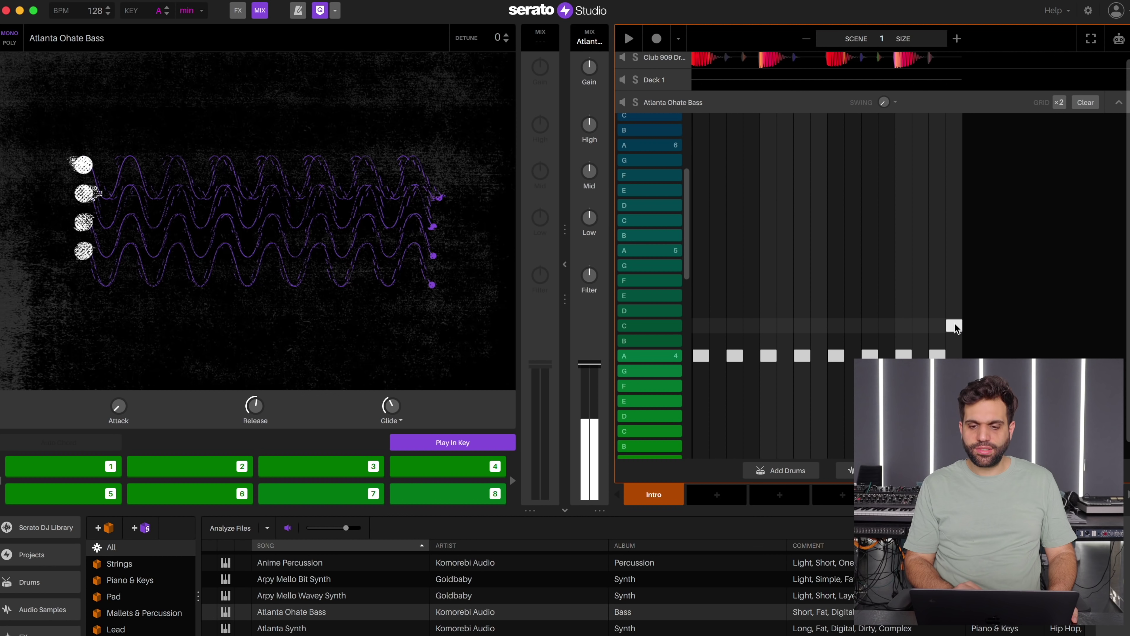
pyautogui.click(955, 326)
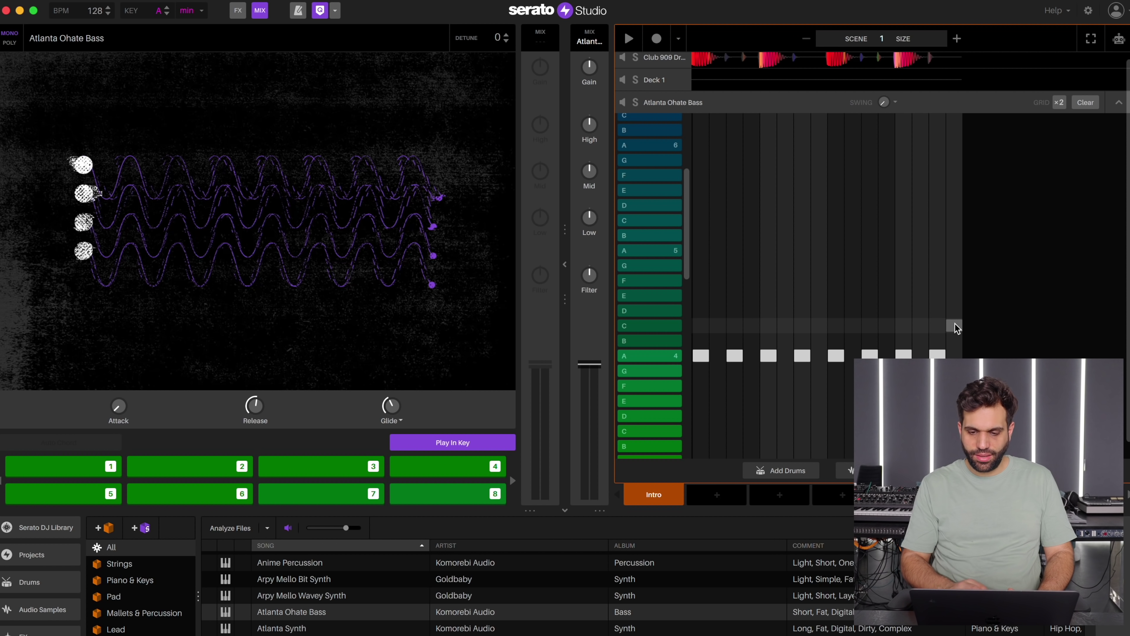
pyautogui.scroll(2, 954, 324)
pyautogui.scroll(1, 748, 62)
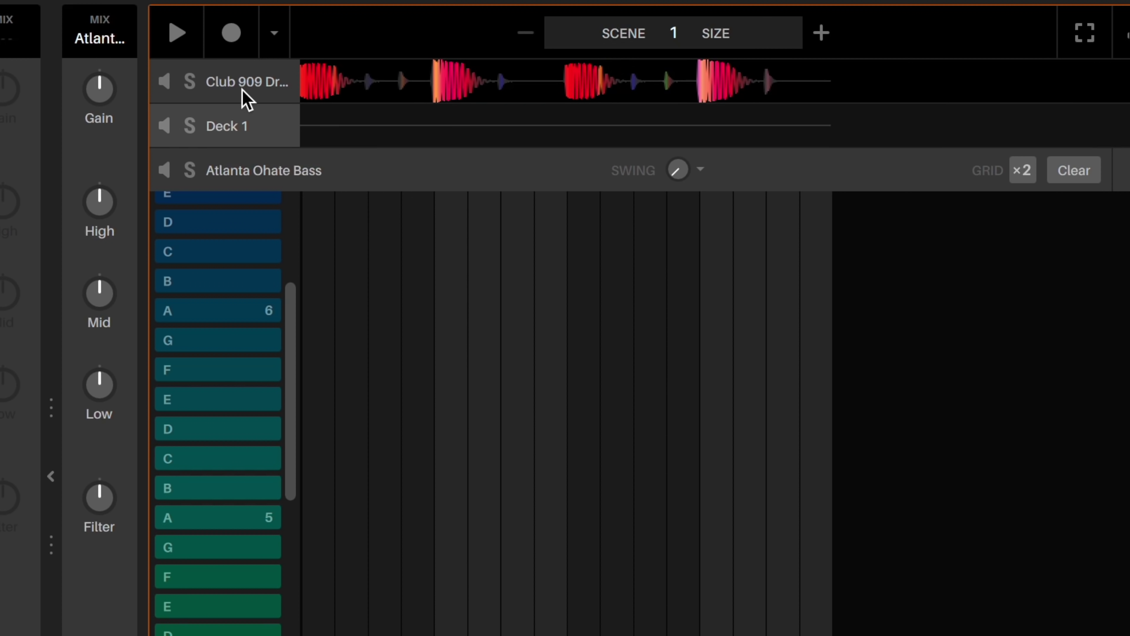
pyautogui.click(226, 87)
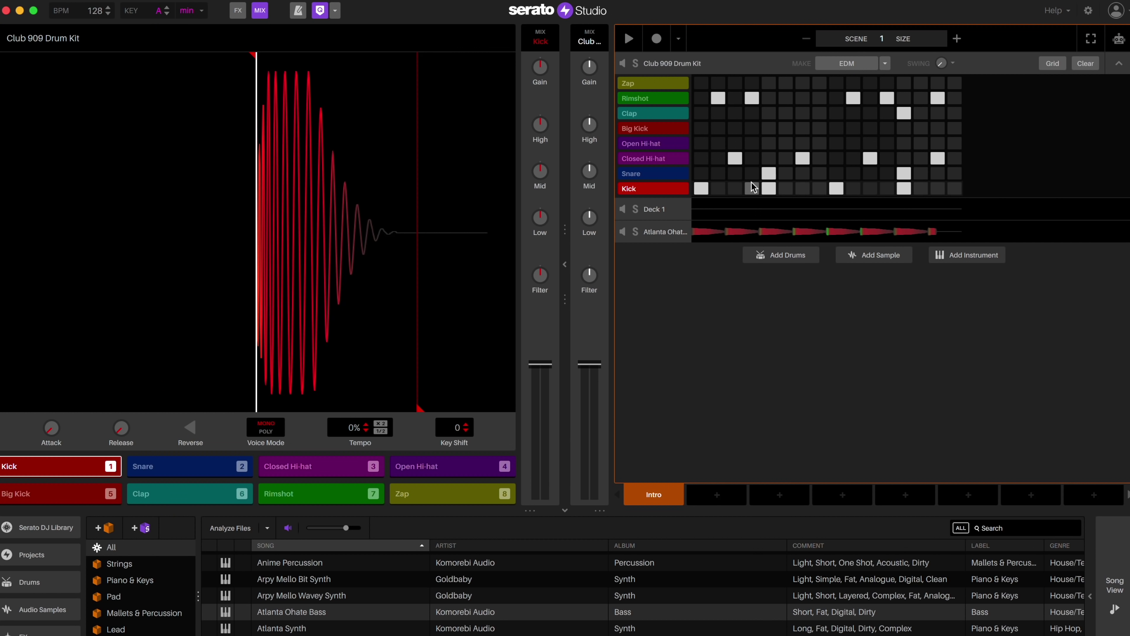
pyautogui.click(702, 188)
pyautogui.click(663, 217)
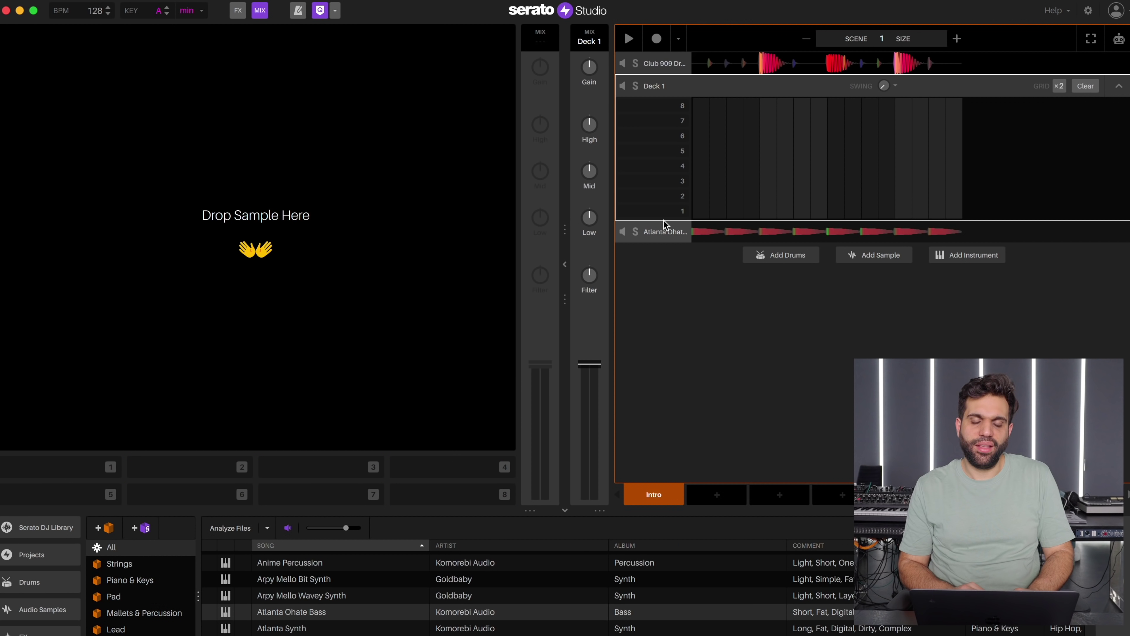
pyautogui.click(672, 67)
pyautogui.click(702, 189)
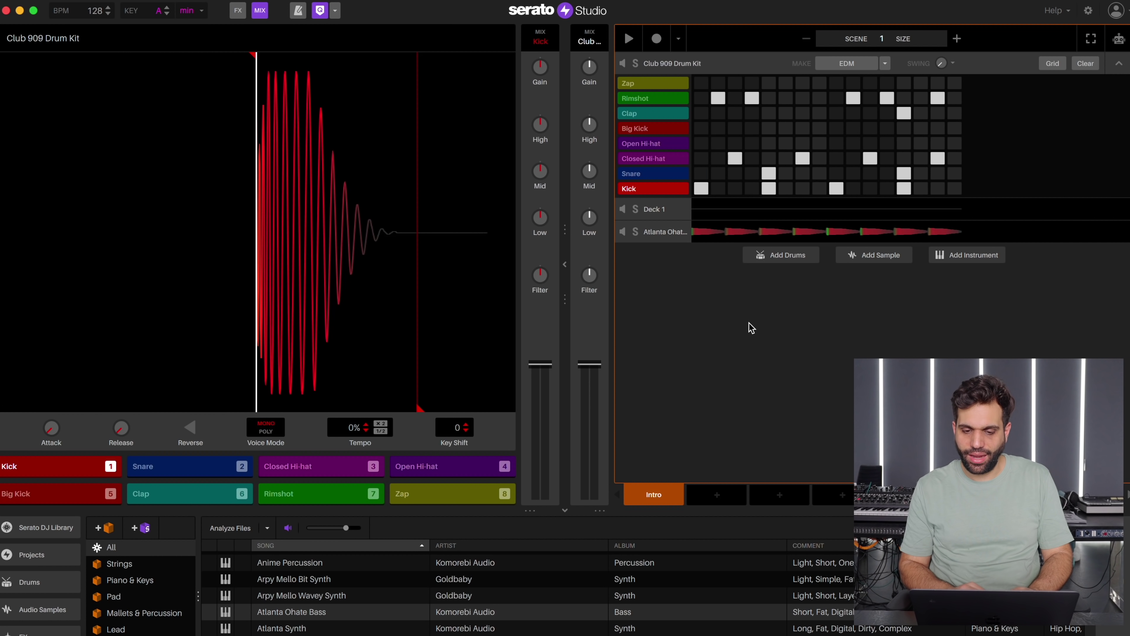
pyautogui.press('space')
pyautogui.click(679, 207)
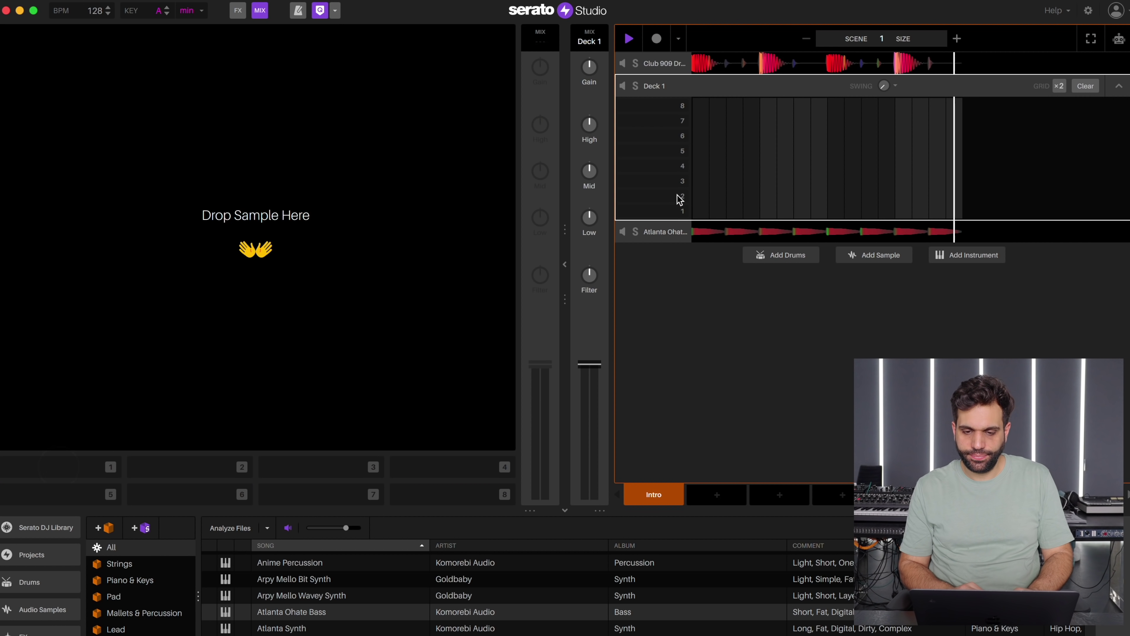
pyautogui.press('space')
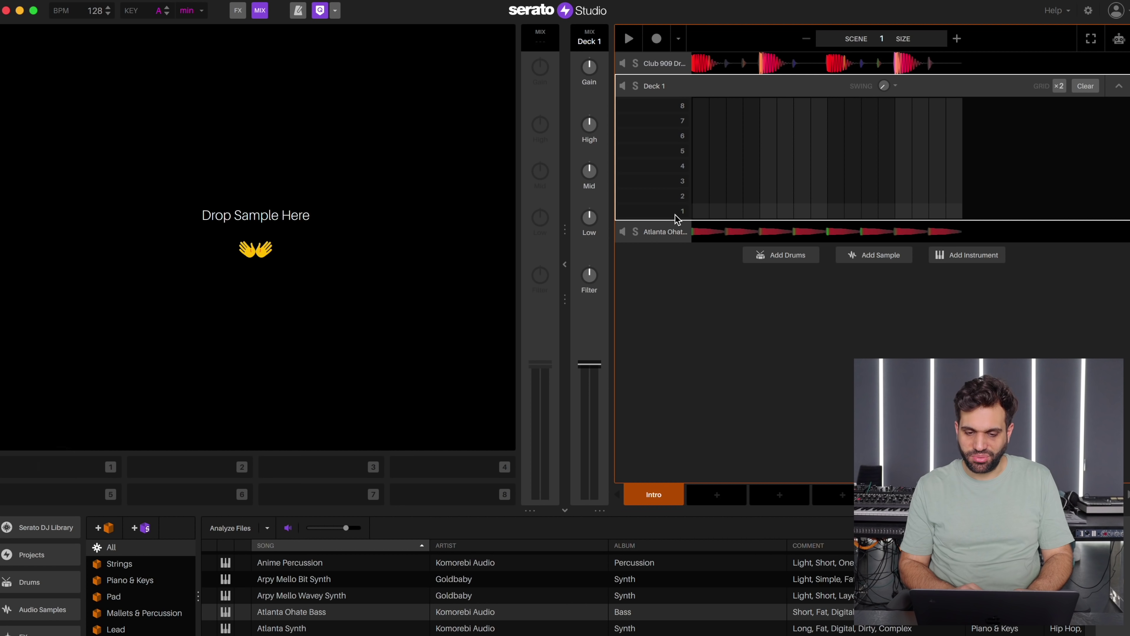
pyautogui.click(663, 237)
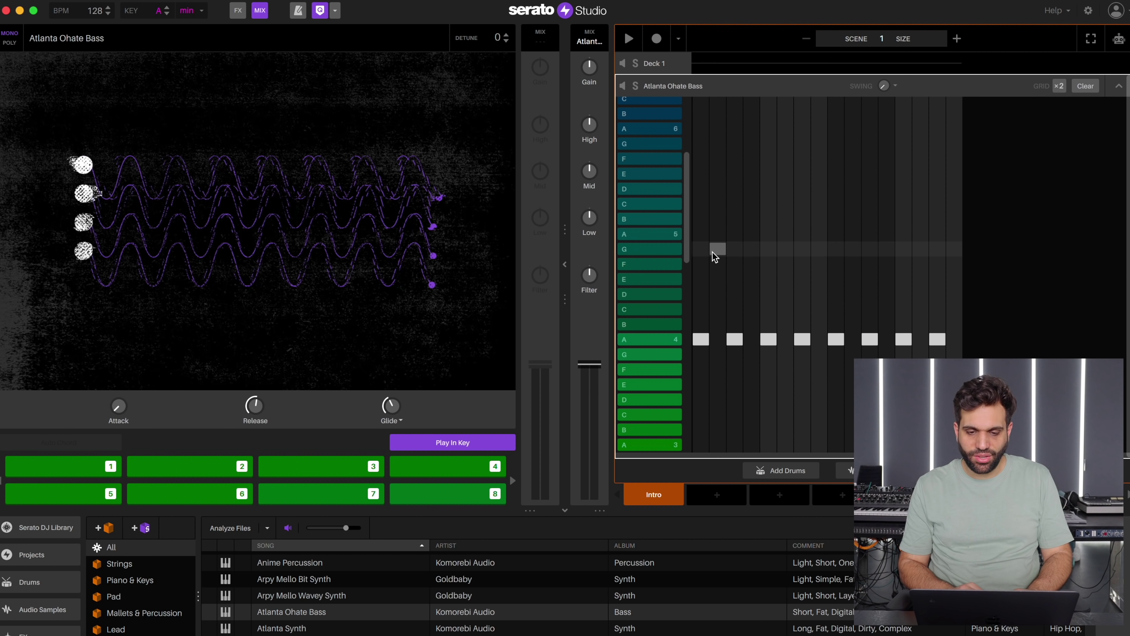
# Turn the bass Glide off and adjust Release, trying 120 ms then longer.
pyautogui.scroll(-1, 739, 262)
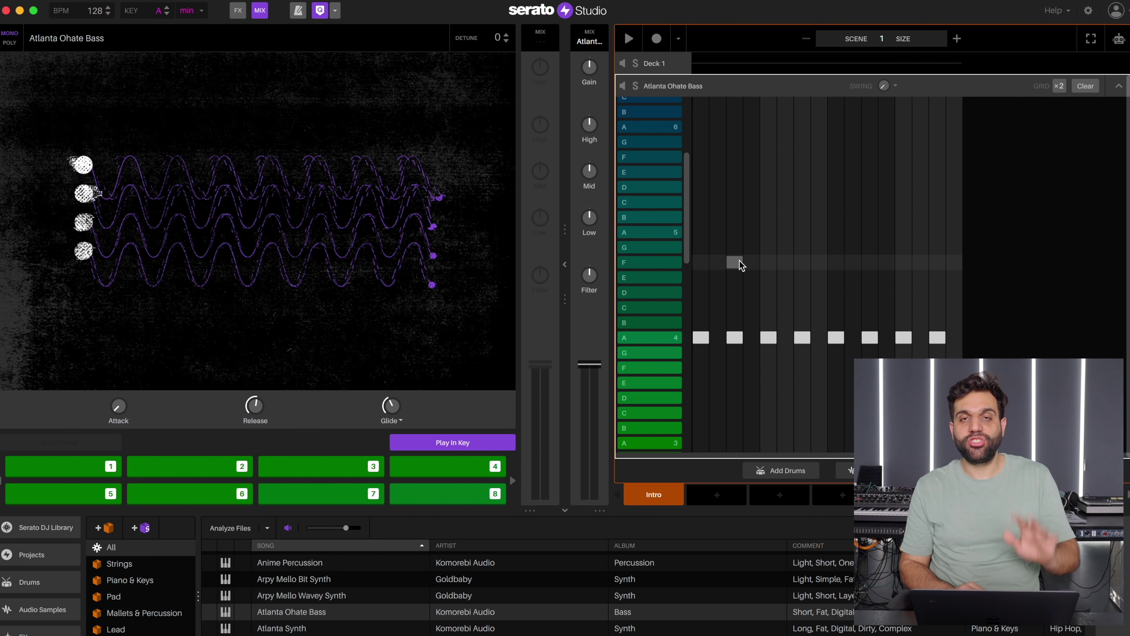
pyautogui.press('space')
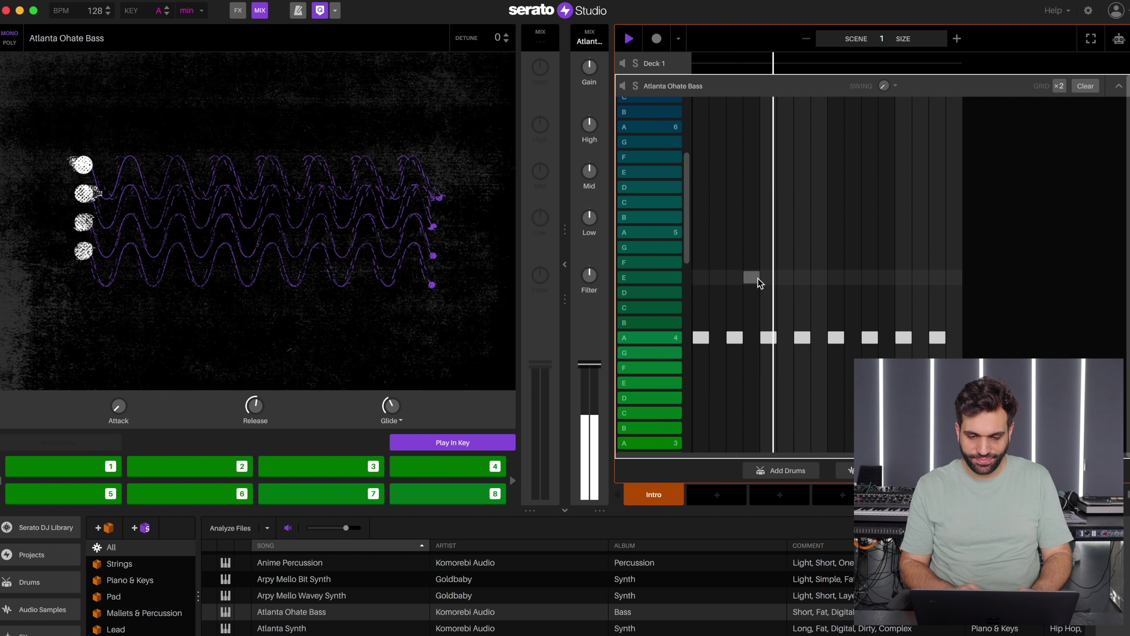
pyautogui.press('space')
pyautogui.scroll(-1, 934, 323)
pyautogui.scroll(-3, 823, 276)
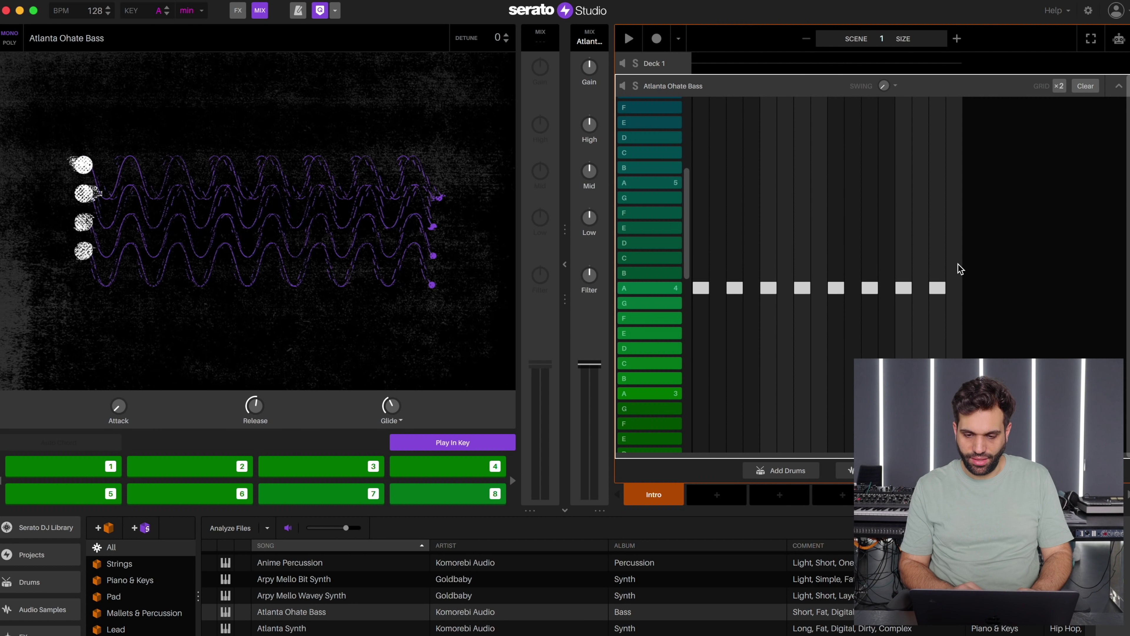
pyautogui.press('space')
pyautogui.scroll(-2, 721, 392)
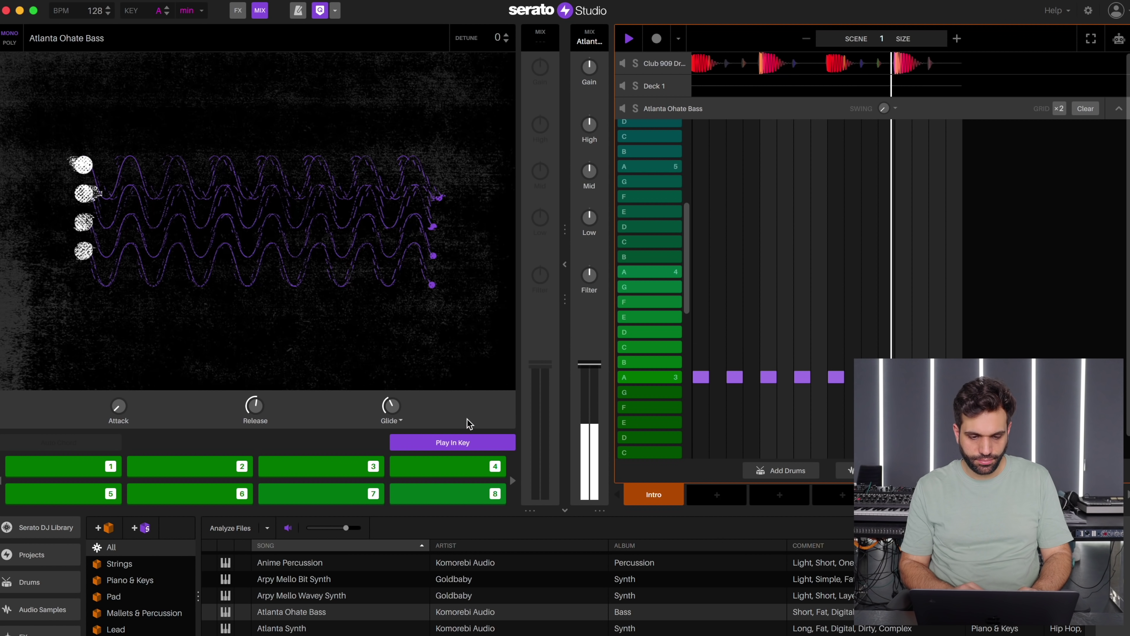
pyautogui.moveTo(391, 406); pyautogui.dragTo(391, 445)
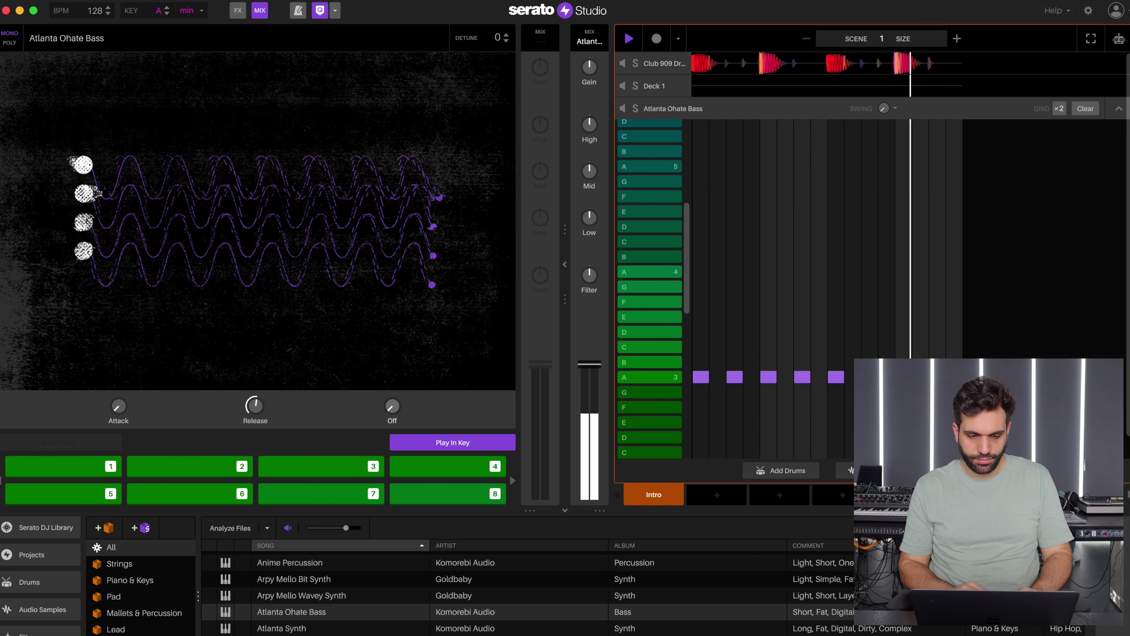
pyautogui.moveTo(255, 405); pyautogui.dragTo(255, 427)
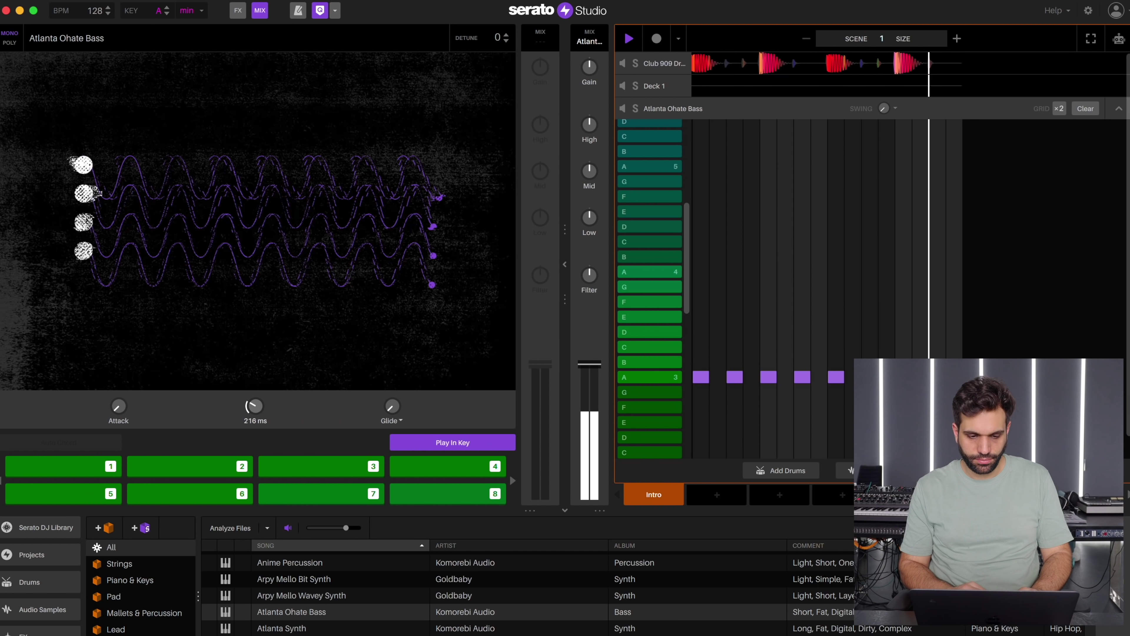
pyautogui.moveTo(255, 405); pyautogui.dragTo(255, 387)
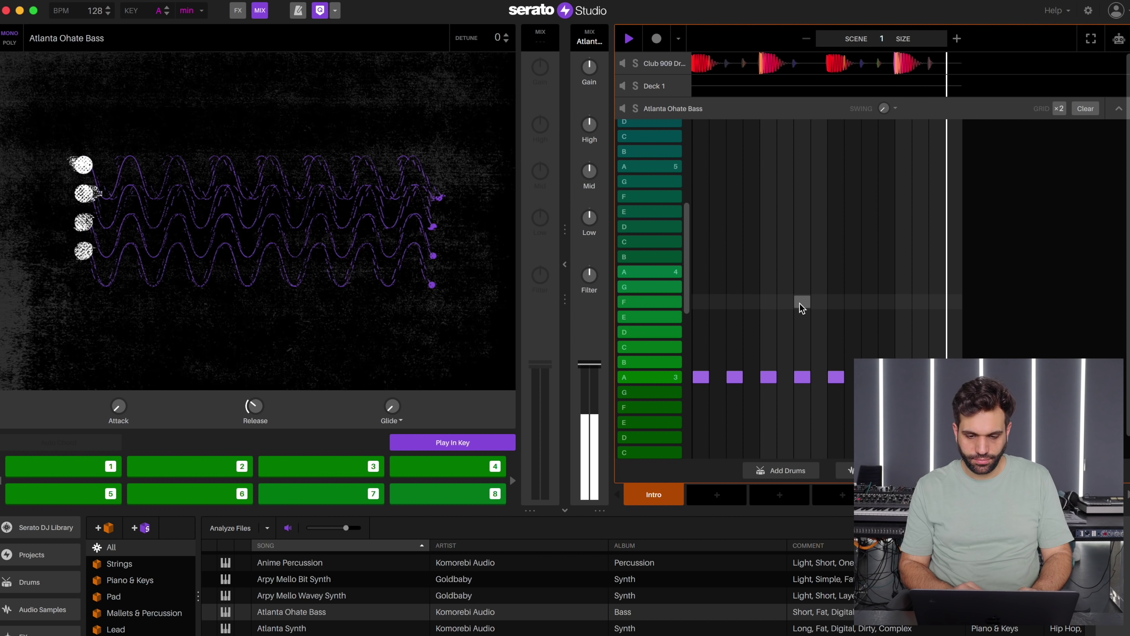
pyautogui.press('space')
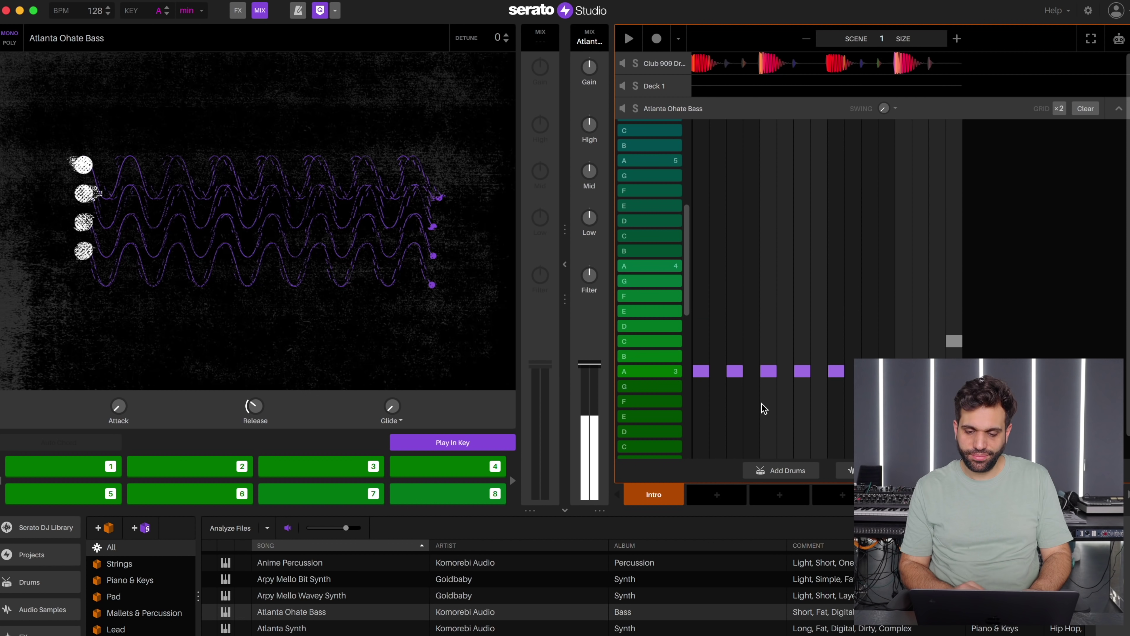
# Move the bass notes down to the A2 row and audition the loop.
pyautogui.moveTo(701, 371); pyautogui.dragTo(701, 424)
pyautogui.press('space')
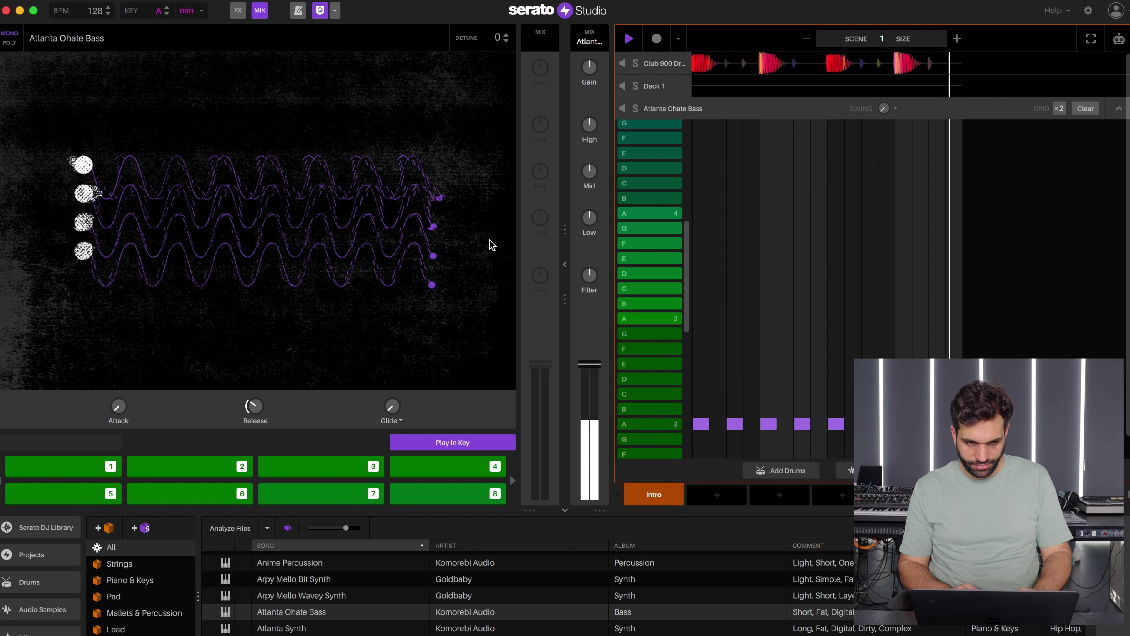
pyautogui.press('space')
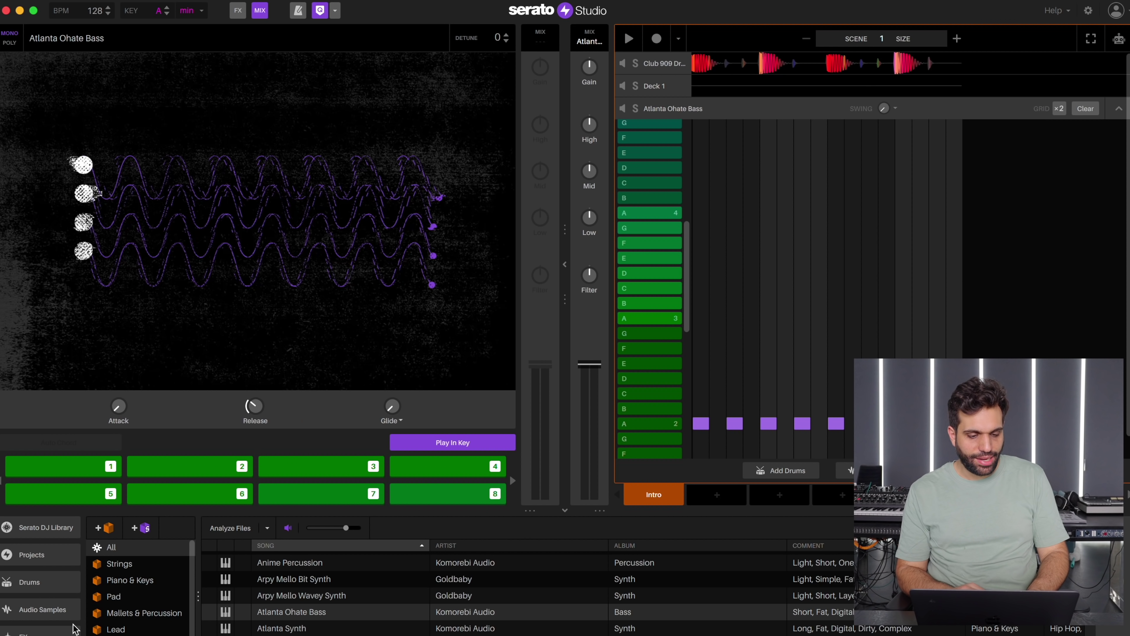
# Replace Atlanta Ohate Bass with the Serum plugin and set oscillator A to -2 octaves.
pyautogui.scroll(-3, 63, 601)
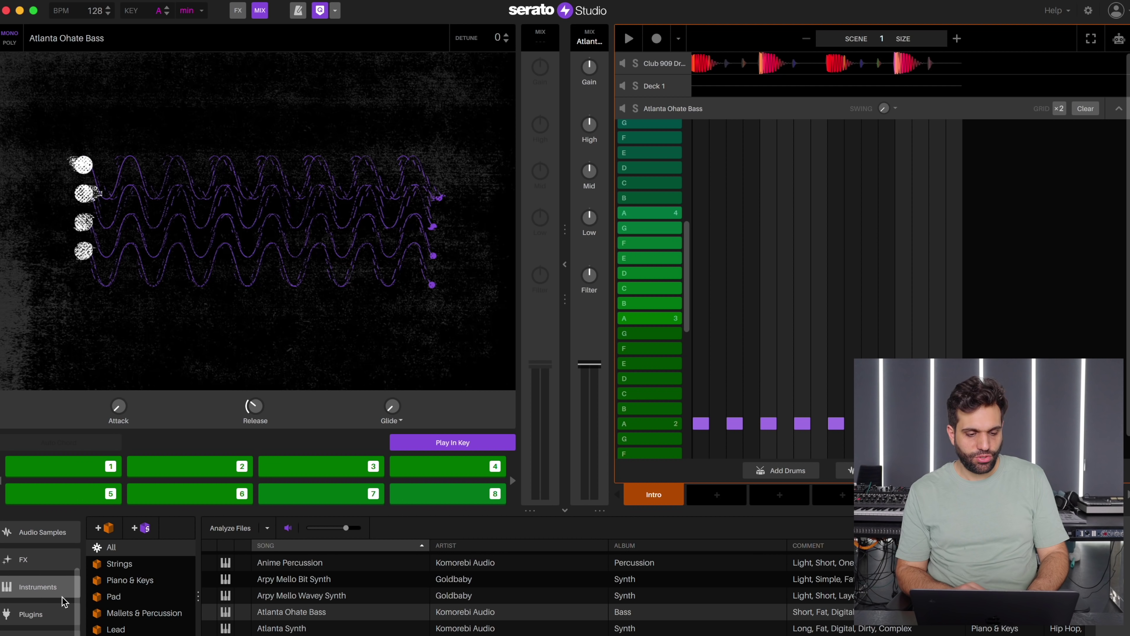
pyautogui.click(38, 623)
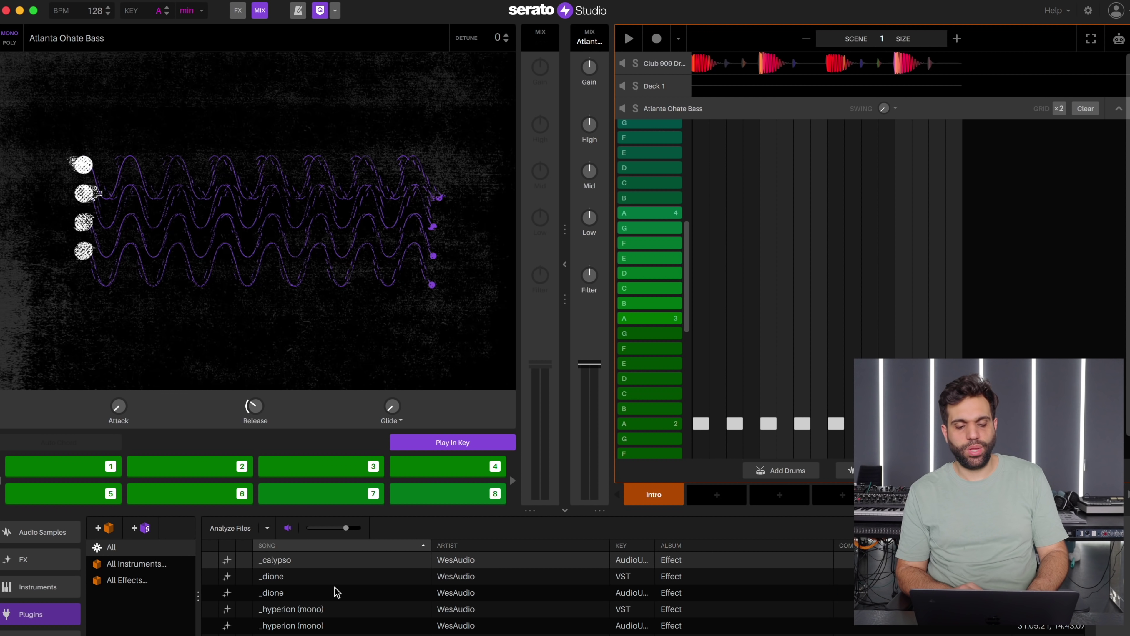
pyautogui.scroll(-5, 330, 593)
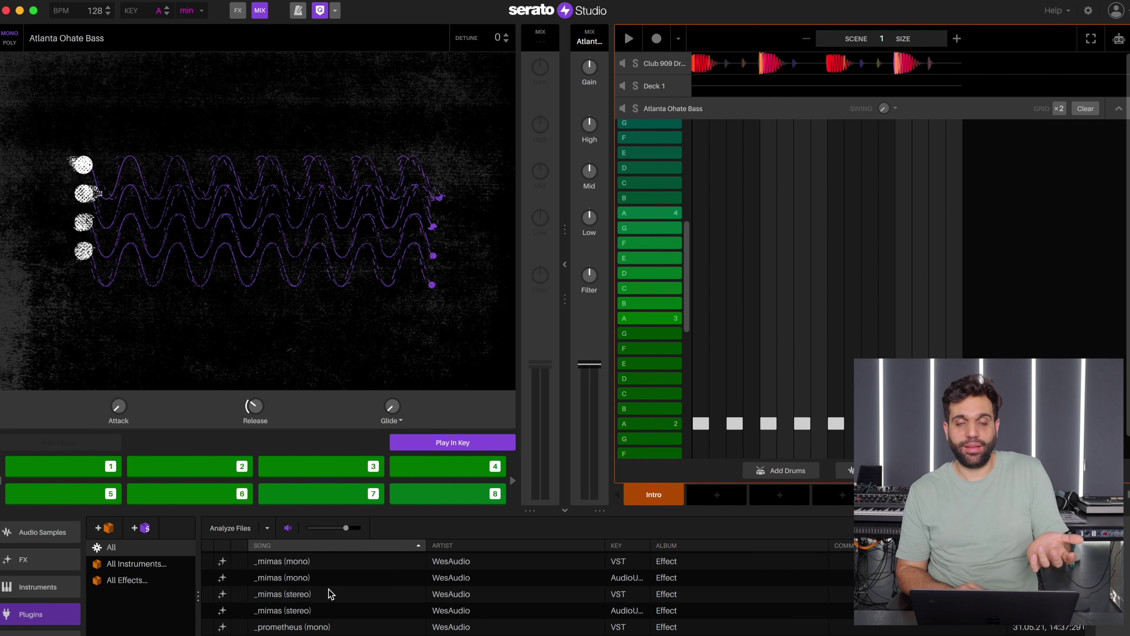
pyautogui.write('serum')
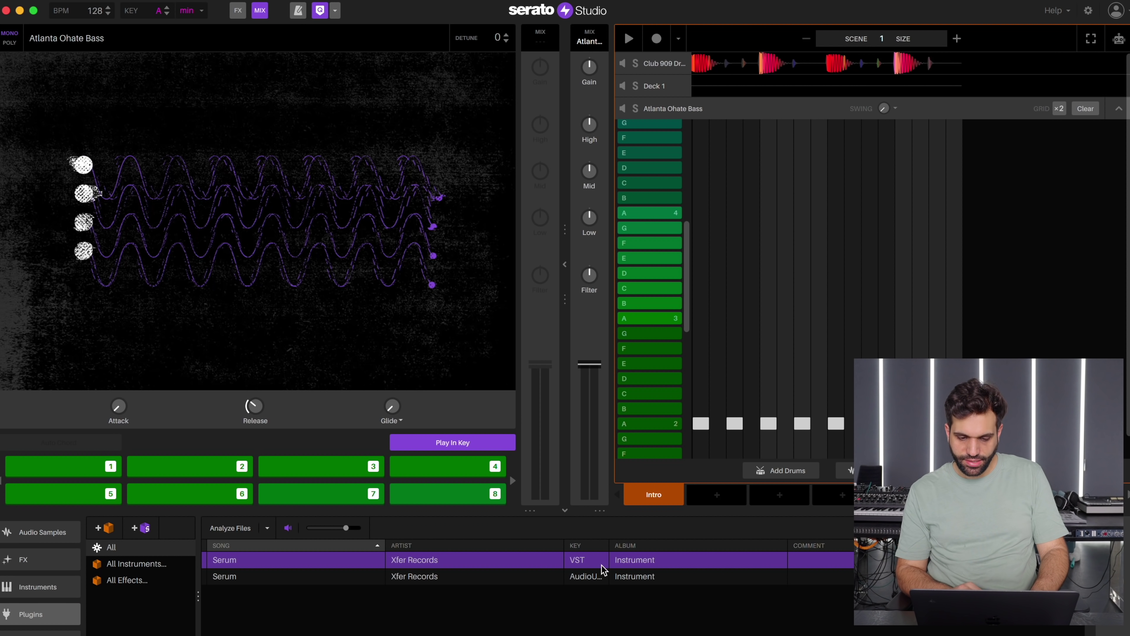
pyautogui.doubleClick(406, 561)
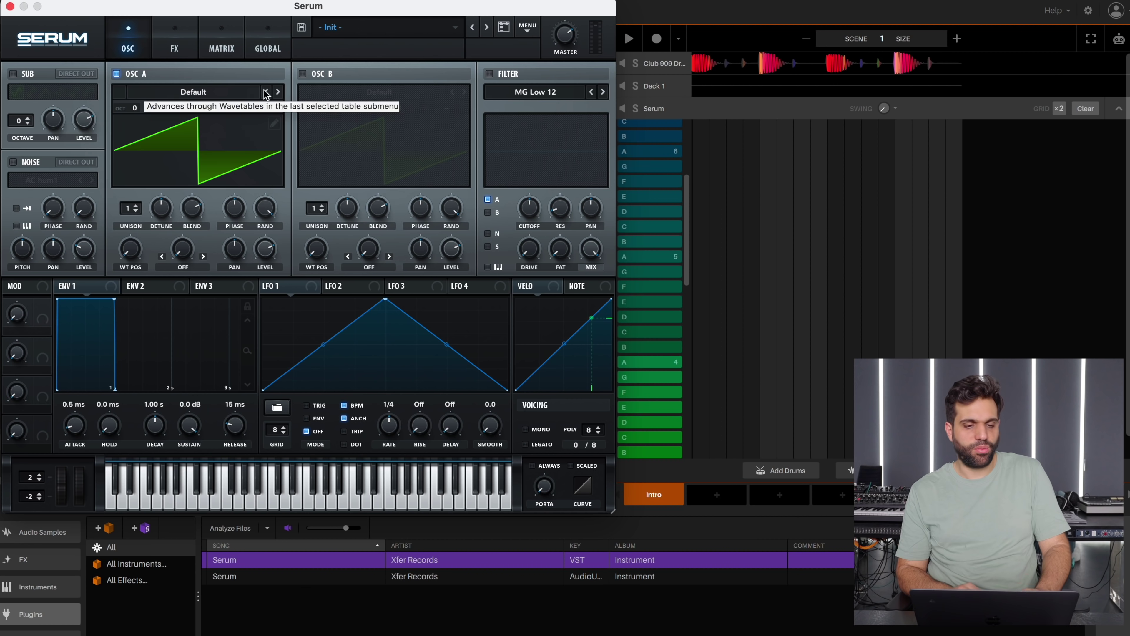
pyautogui.moveTo(135, 110); pyautogui.dragTo(142, 170)
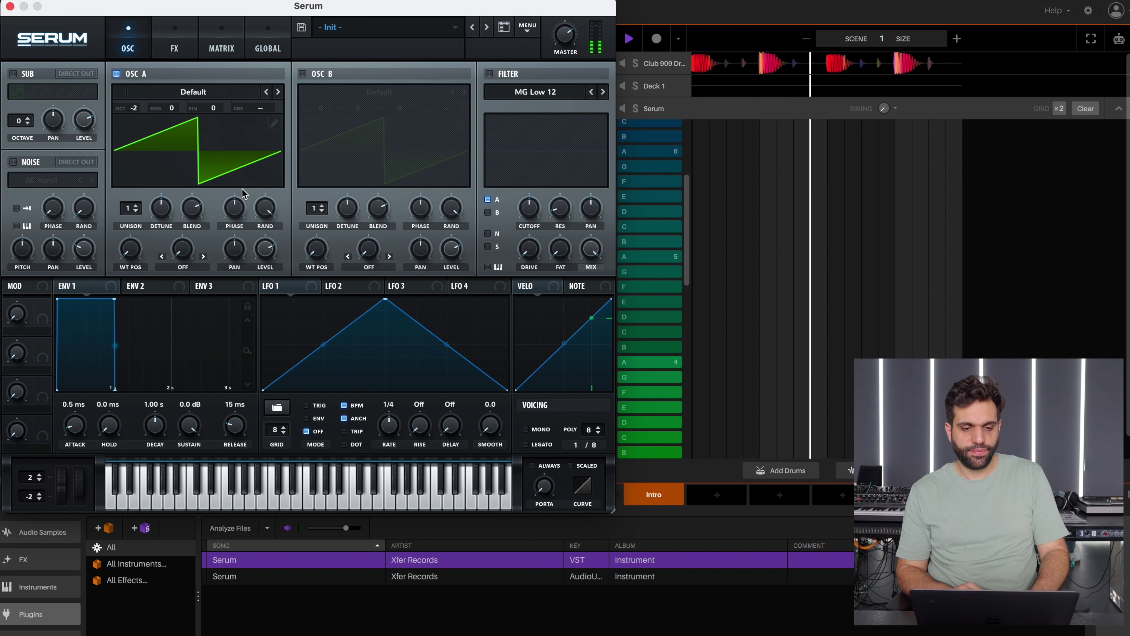
# Load Serum's Jon Sine Bass 1 preset and start playback to hear it.
pyautogui.click(355, 27)
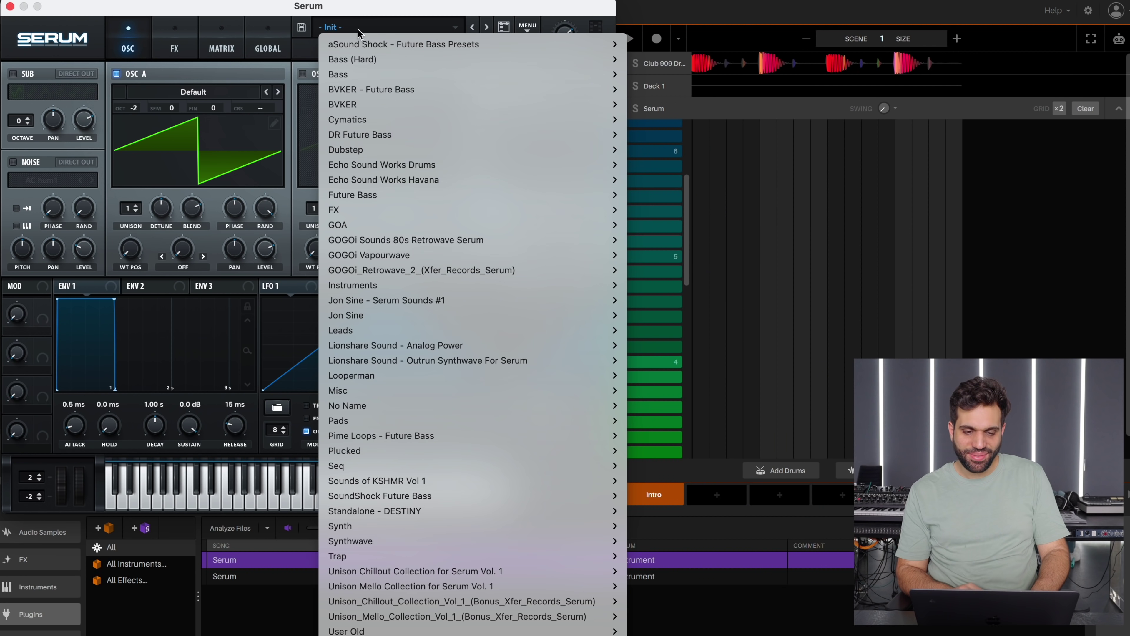
pyautogui.moveTo(424, 317)
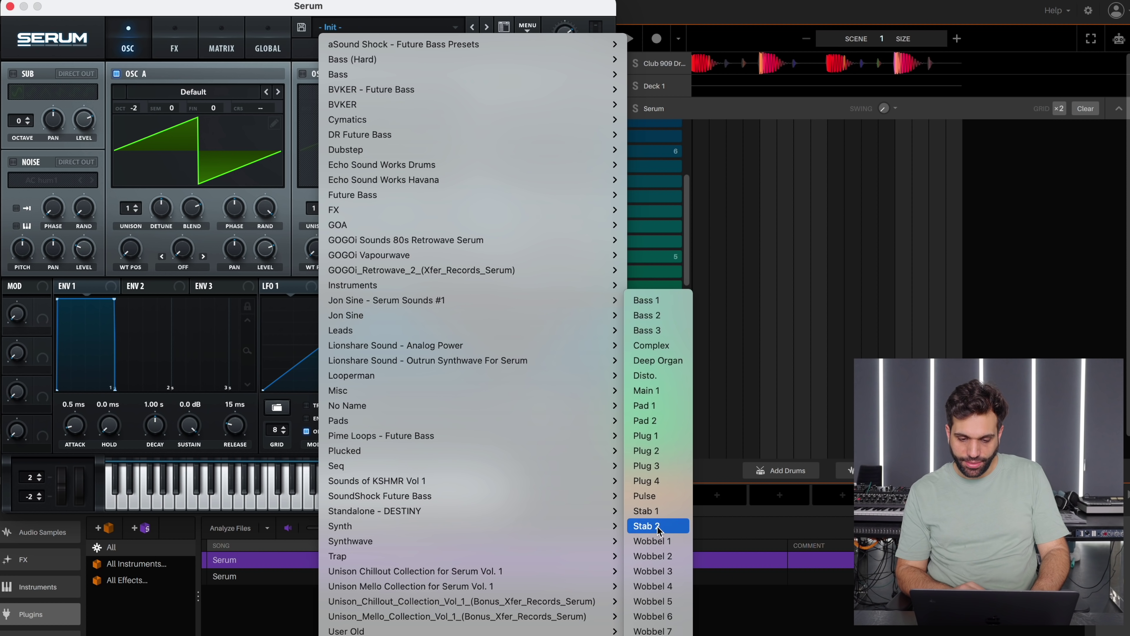
pyautogui.click(649, 300)
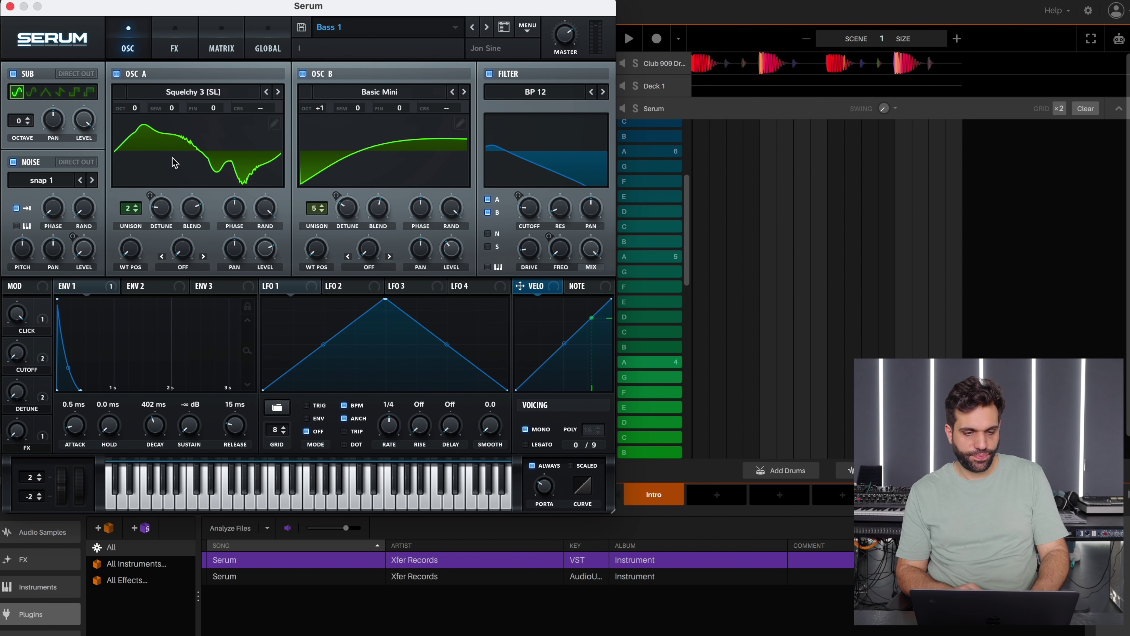
pyautogui.press('space')
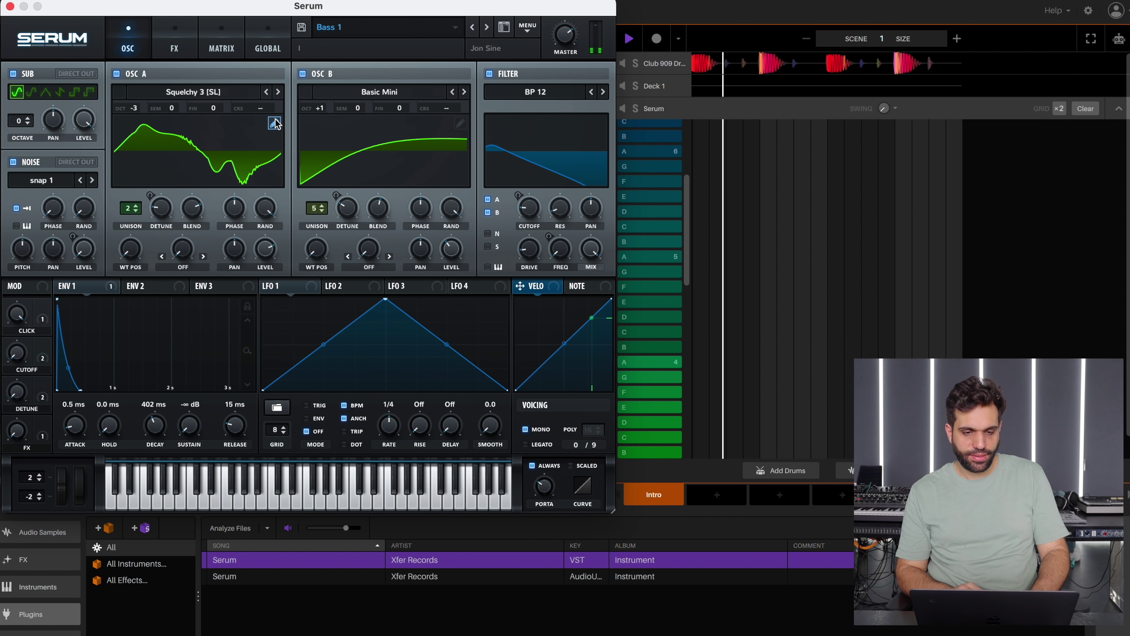
# Drop oscillator B to -4 octaves, switch to Bass 3 and lower the filter cutoff.
pyautogui.moveTo(320, 108); pyautogui.dragTo(320, 215)
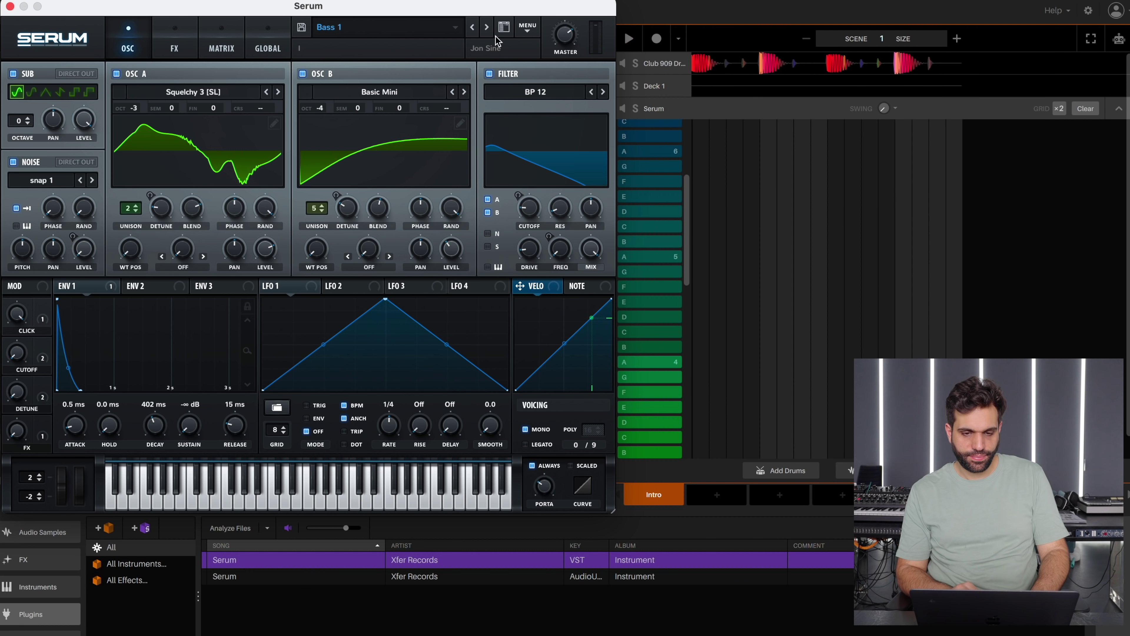
pyautogui.click(486, 26)
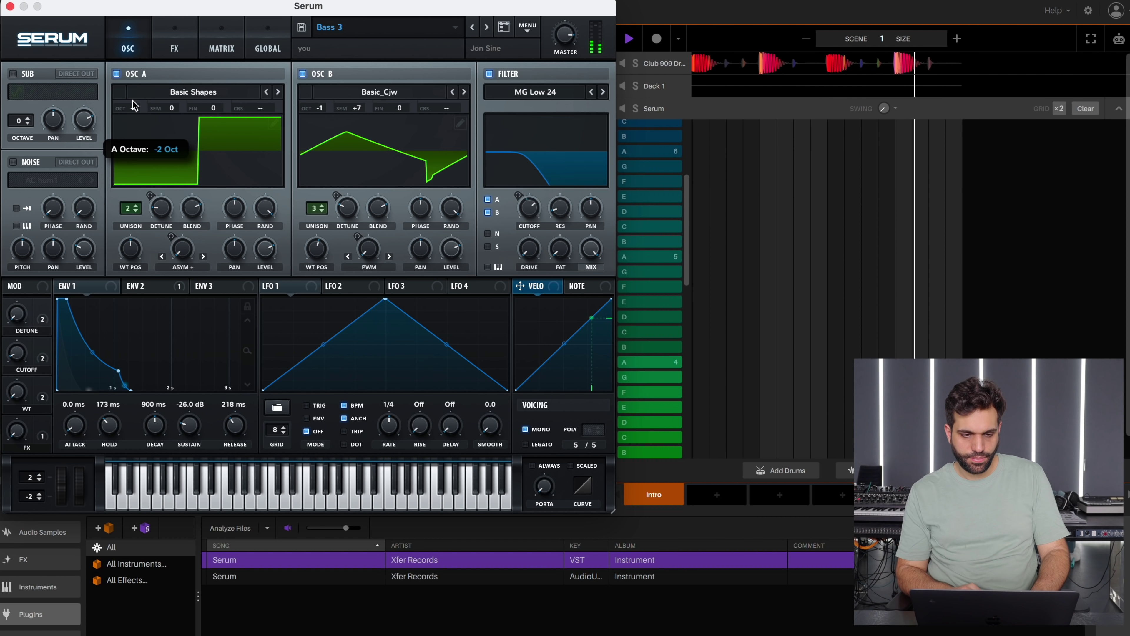
pyautogui.moveTo(525, 206)
pyautogui.mouseDown()
pyautogui.moveTo(530, 221)
pyautogui.moveTo(531, 200)
pyautogui.moveTo(530, 210)
pyautogui.mouseUp()
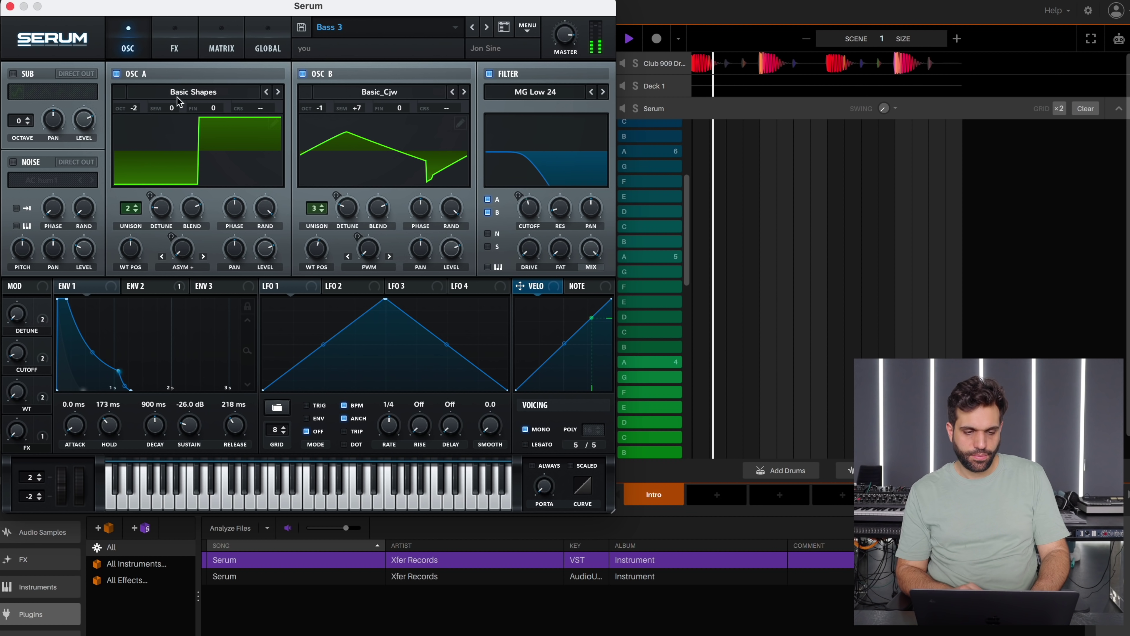
pyautogui.click(10, 6)
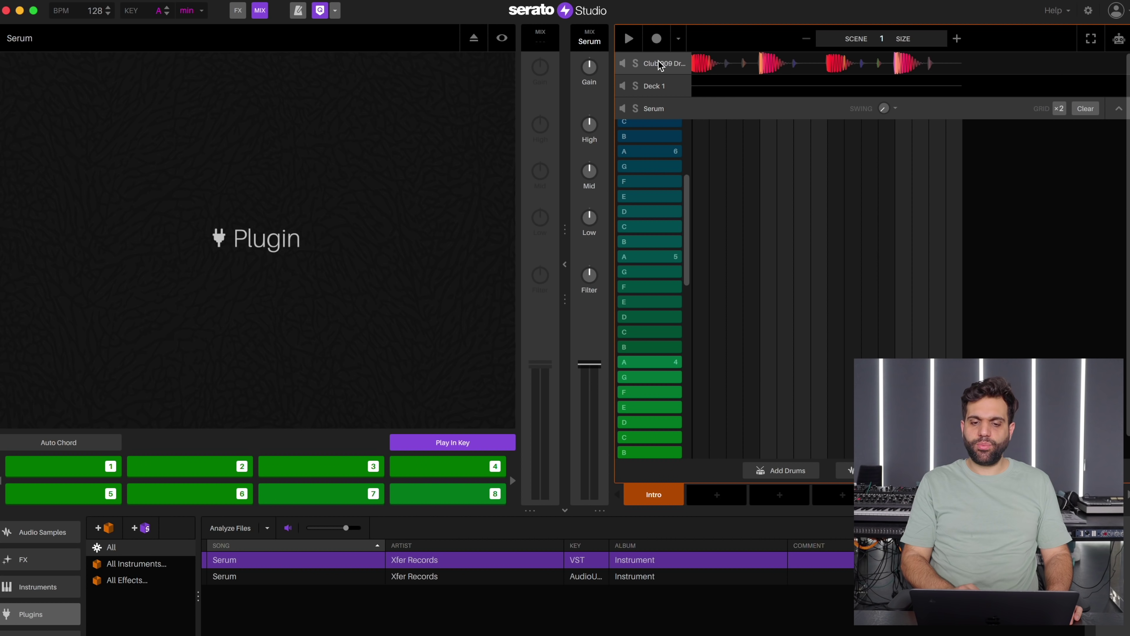
# Delete the empty Deck 1 track and add a new empty sample track below the Serum bass.
pyautogui.click(660, 90)
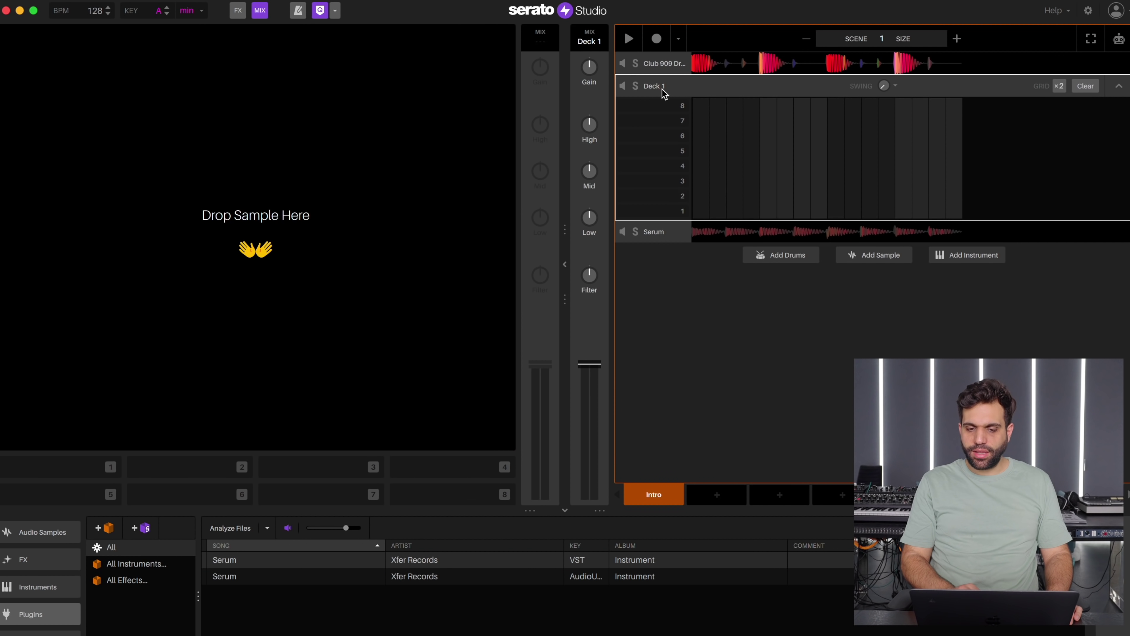
pyautogui.press('Delete')
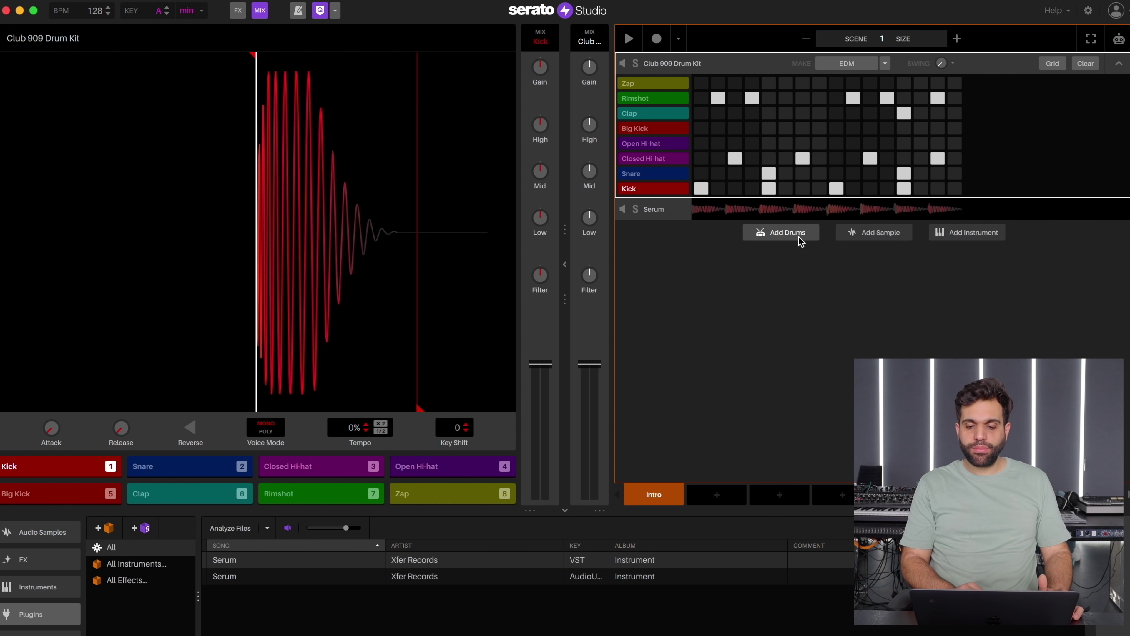
pyautogui.click(895, 237)
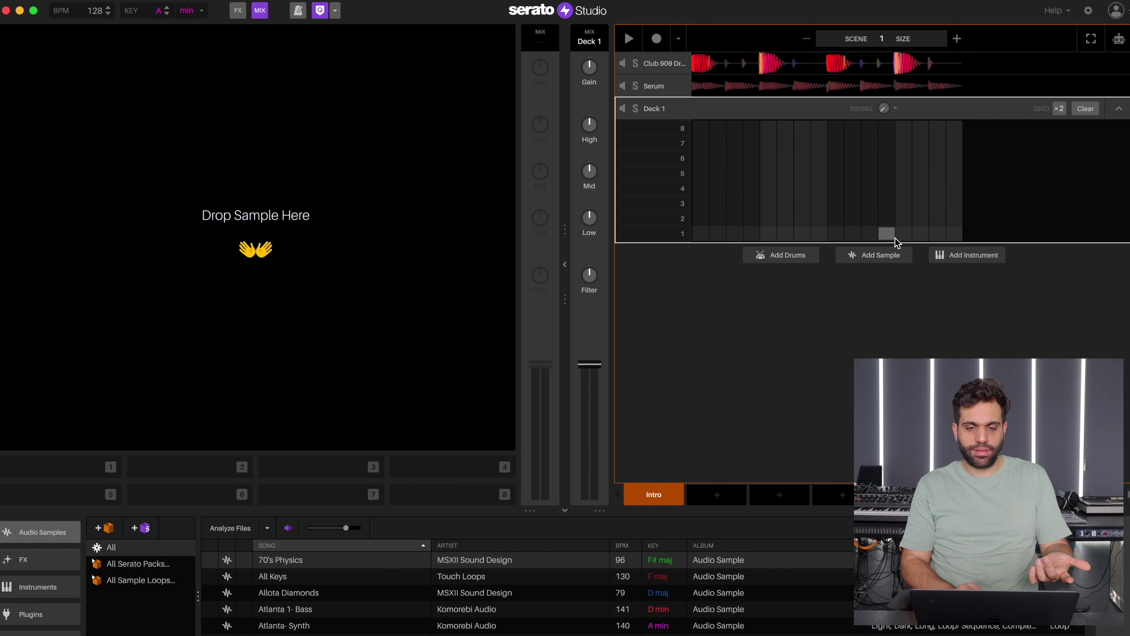
pyautogui.click(59, 468)
pyautogui.click(56, 468)
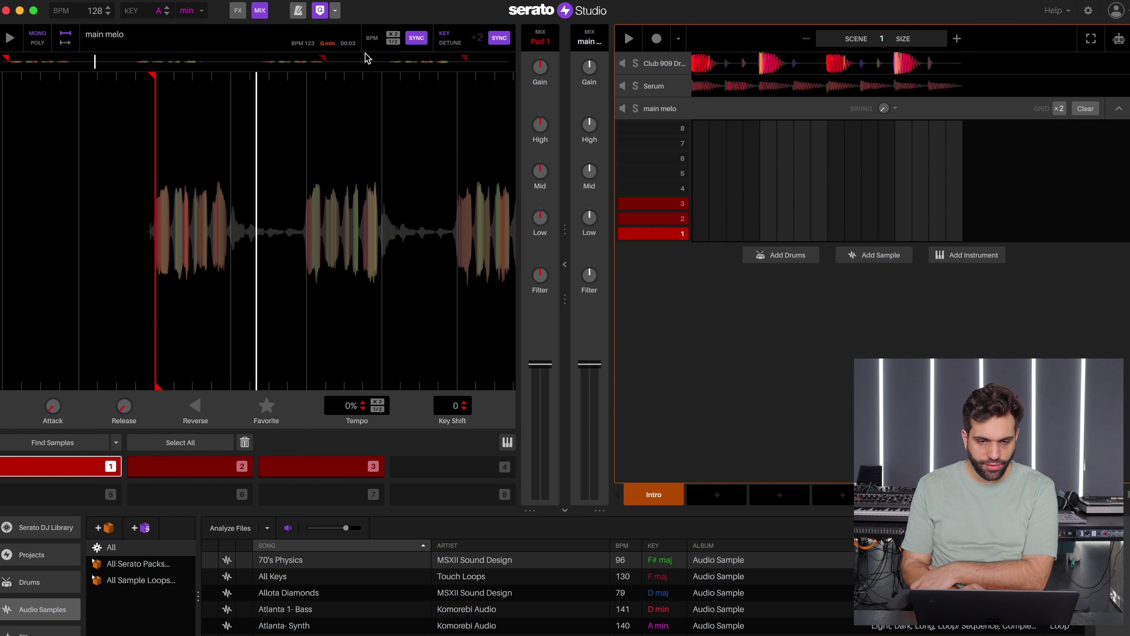
# Audition the three main melo chops on pads 1, 2 and 3.
pyautogui.click(138, 465)
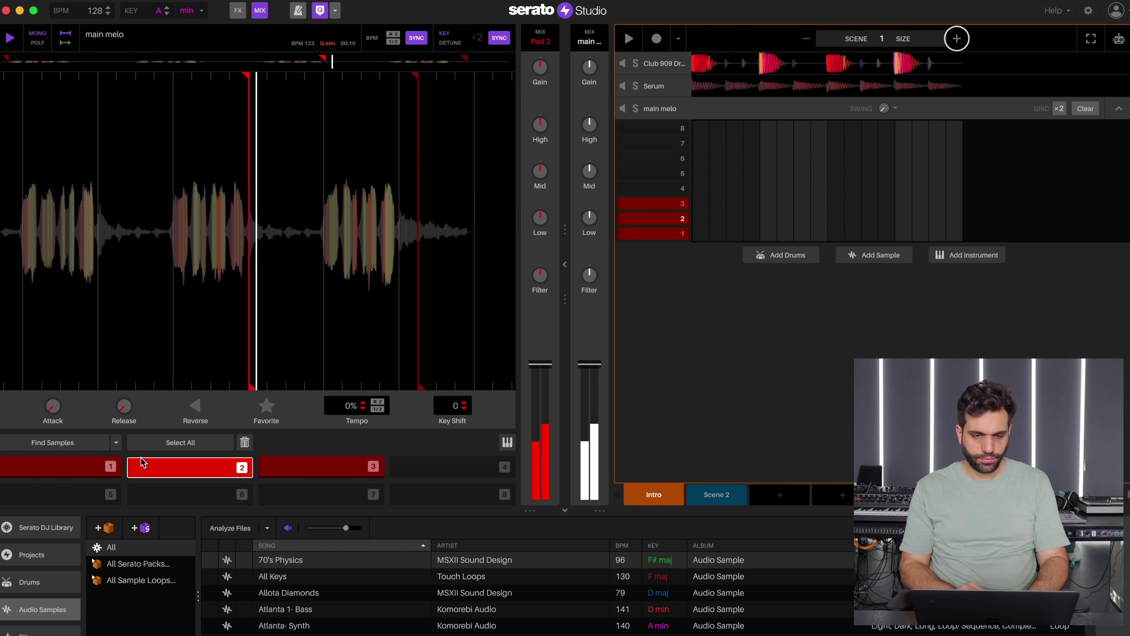
pyautogui.click(118, 465)
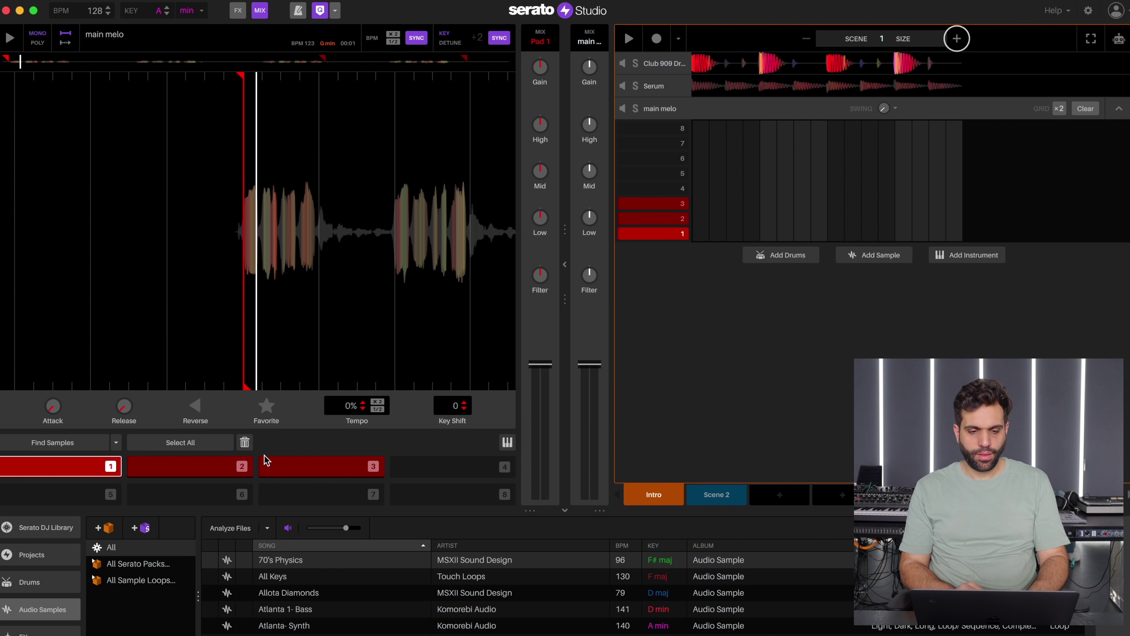
pyautogui.click(99, 470)
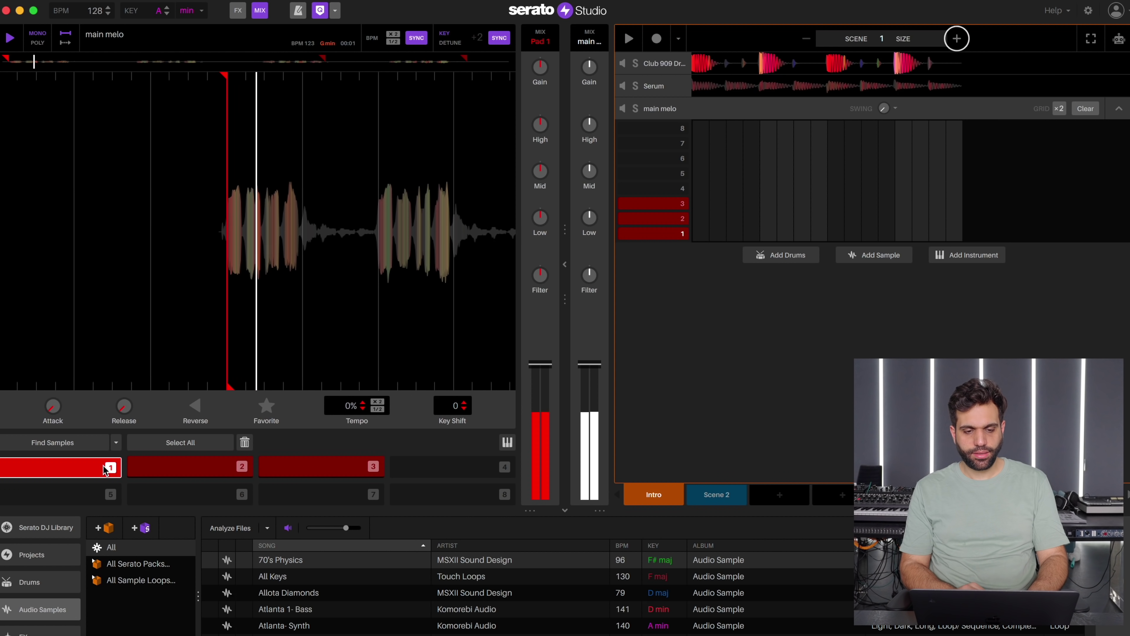
pyautogui.click(151, 467)
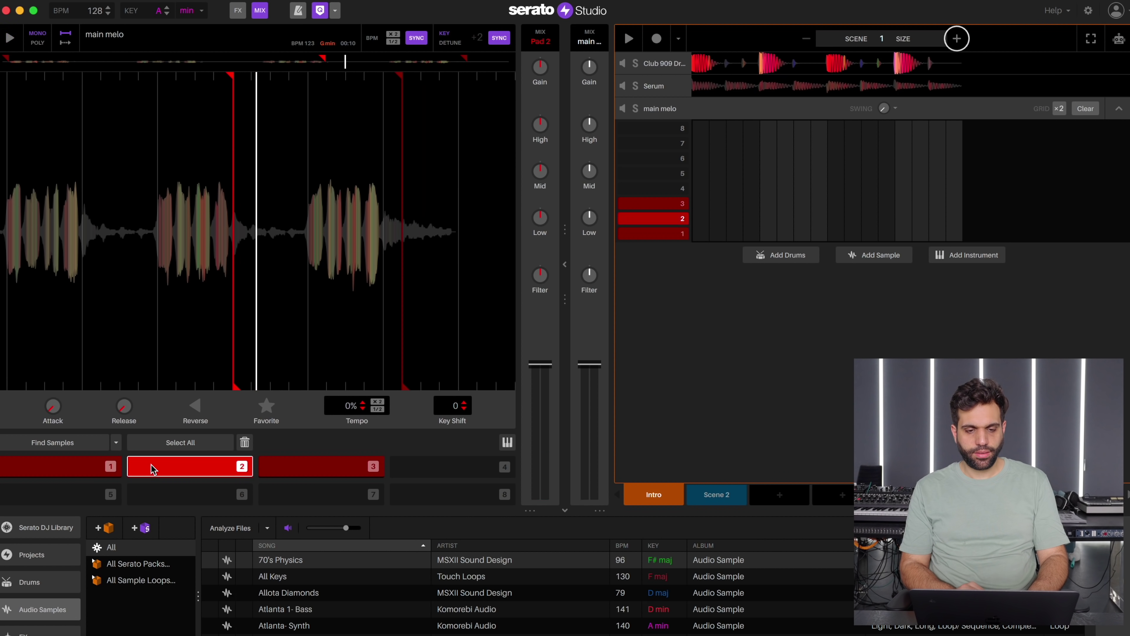
pyautogui.click(281, 464)
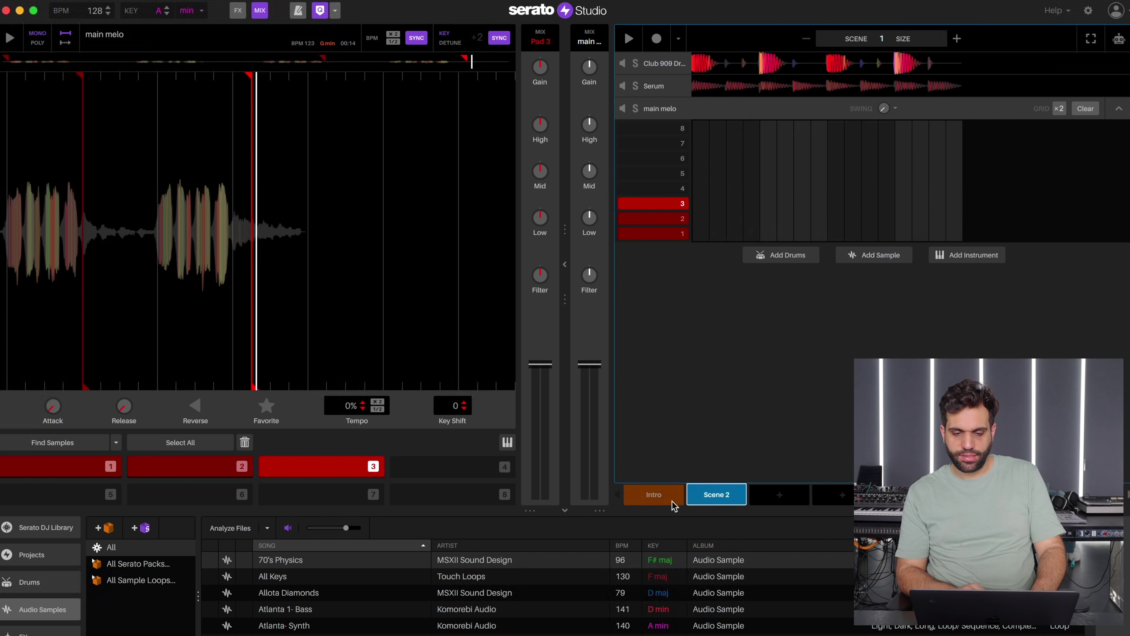
# Add Scene 3 and Scene 4, select the Intro scene and switch to Song View with Tab.
pyautogui.click(790, 503)
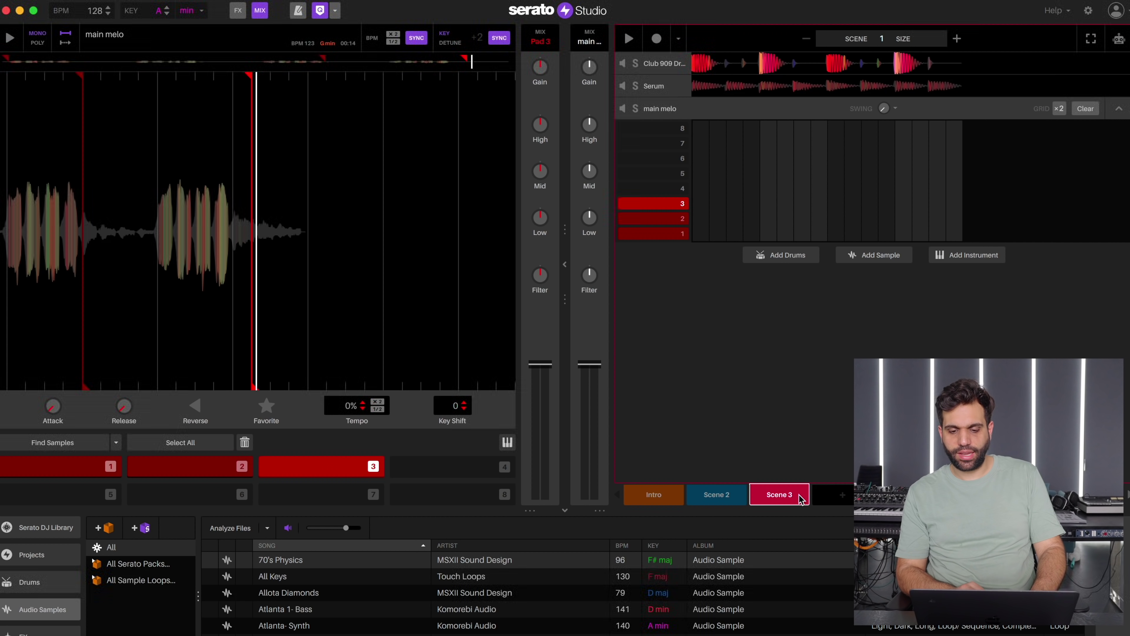
pyautogui.doubleClick(800, 499)
pyautogui.click(832, 495)
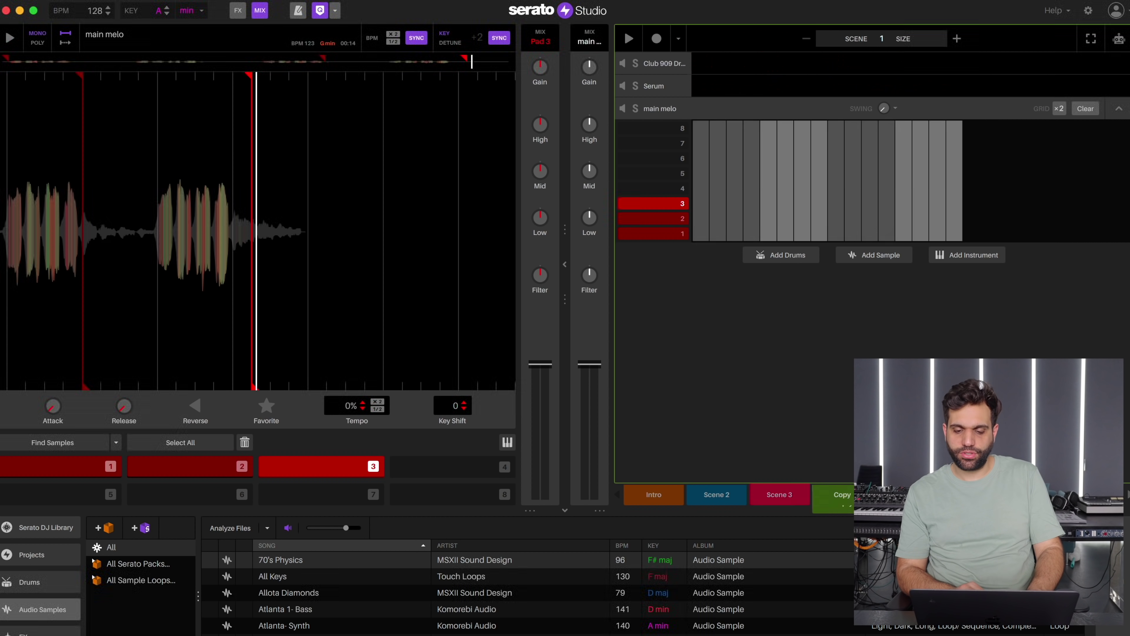
pyautogui.click(654, 496)
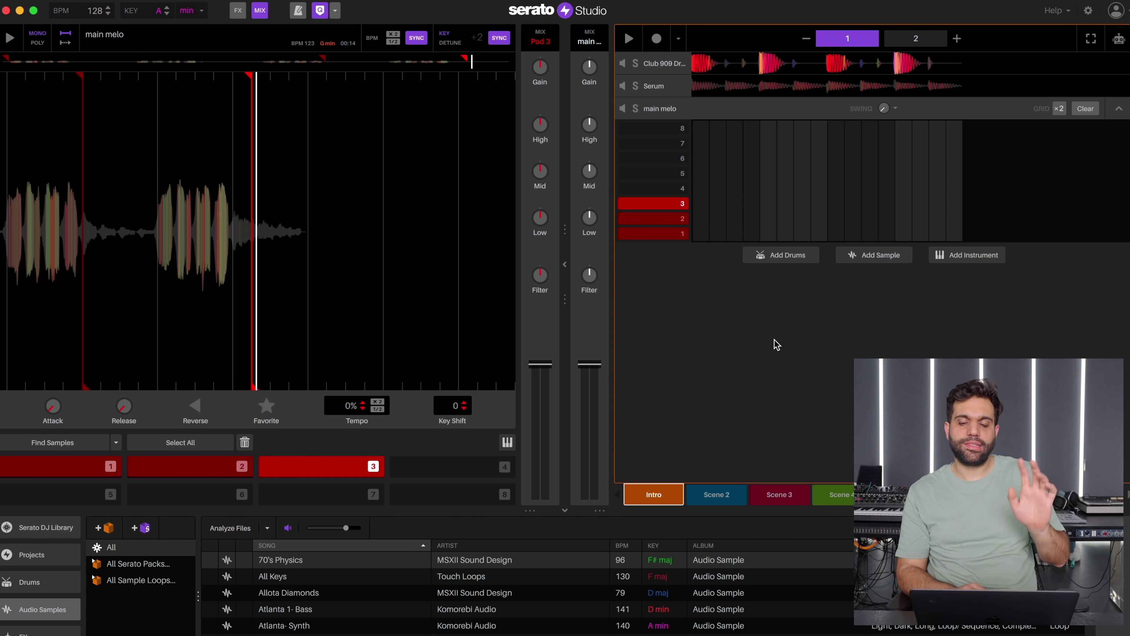
pyautogui.click(338, 560)
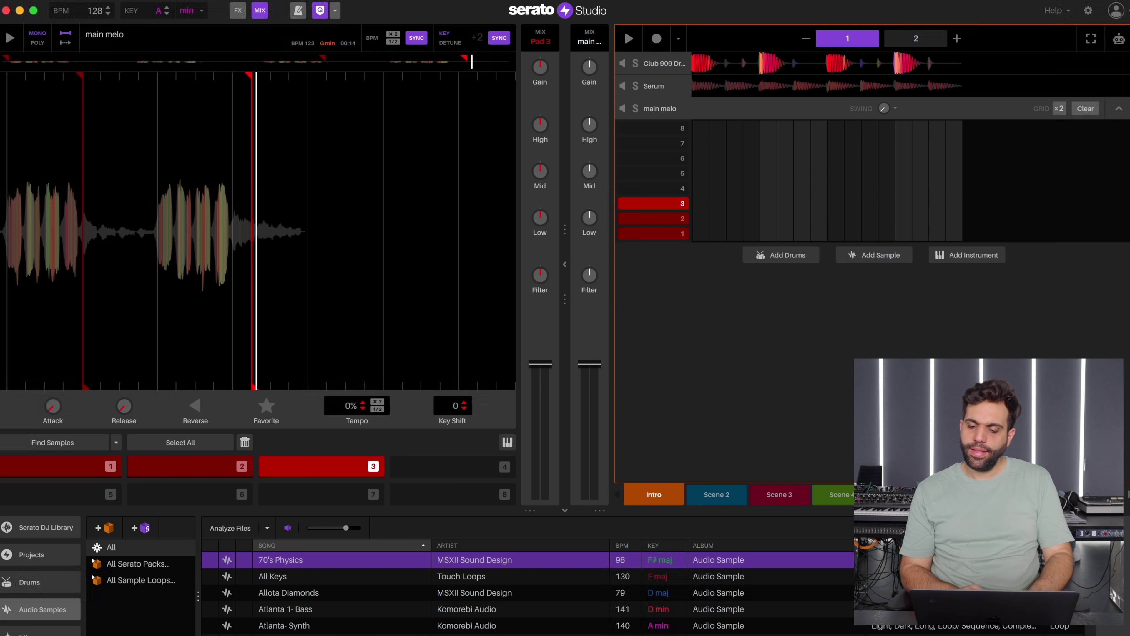
pyautogui.press('Tab')
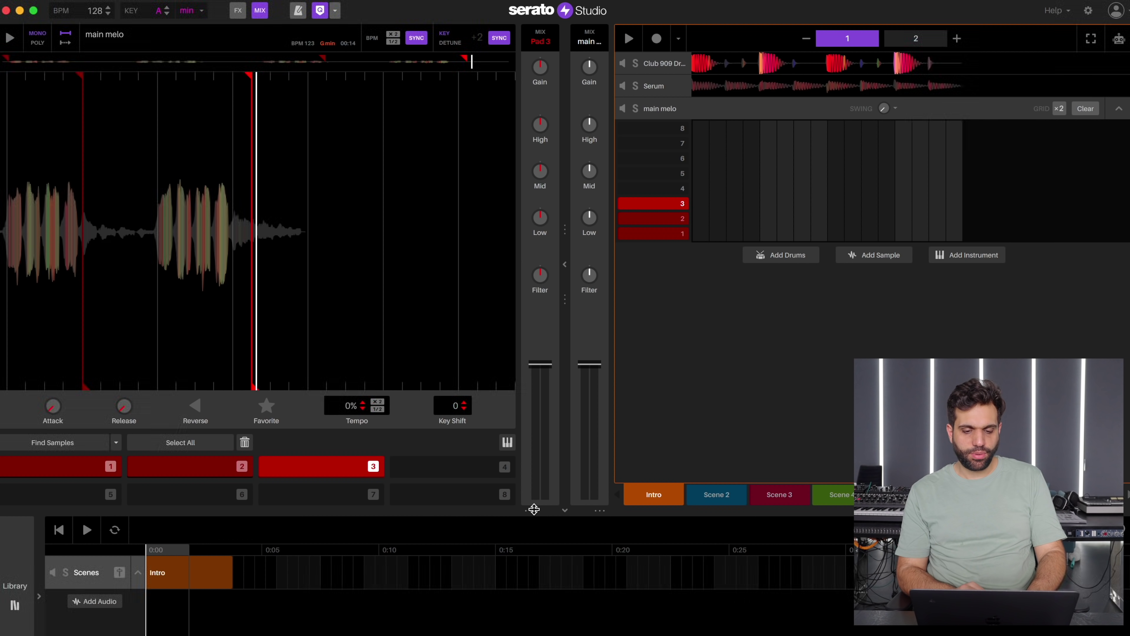
# Enlarge the arrangement timeline, then play, stop and replay the song from the start.
pyautogui.moveTo(534, 509); pyautogui.dragTo(512, 347)
pyautogui.press('space')
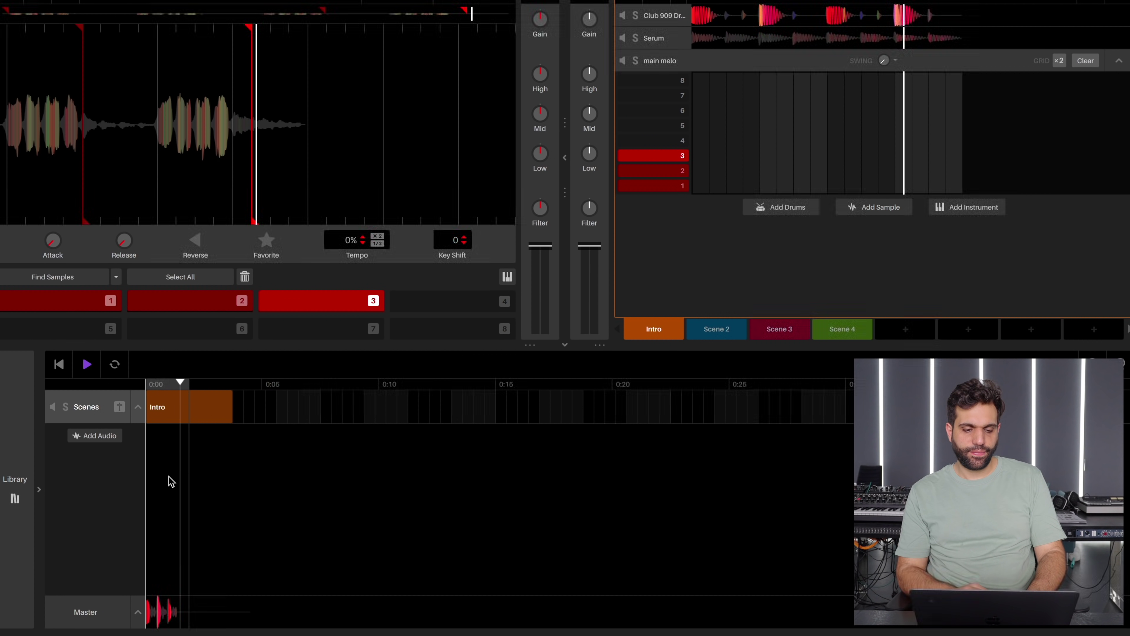
pyautogui.press('space')
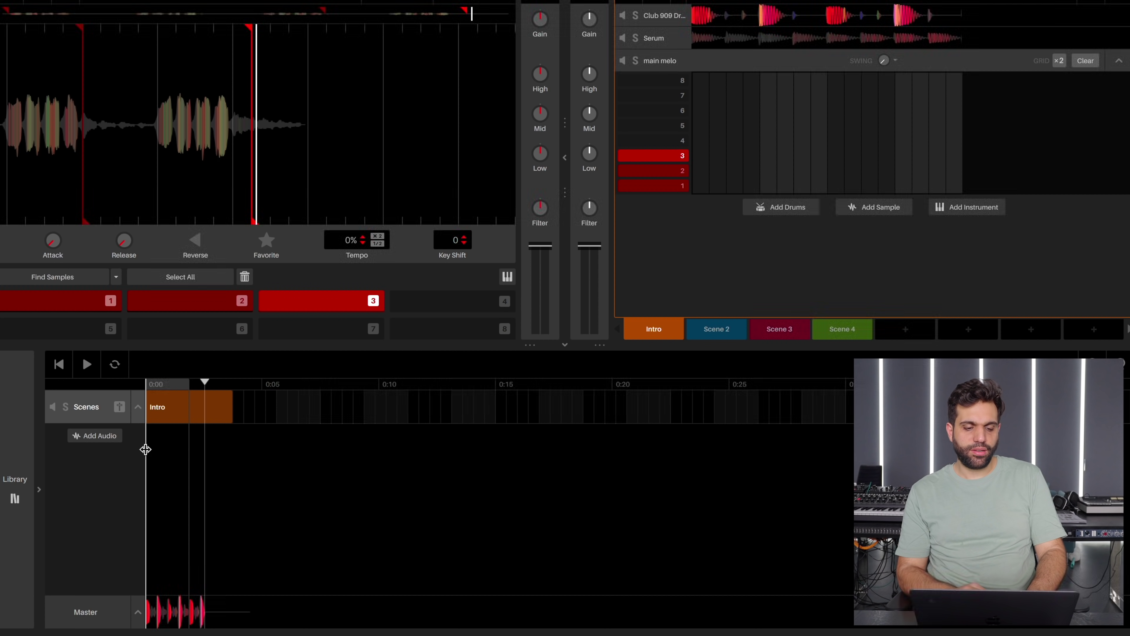
pyautogui.press('space')
pyautogui.press('space')
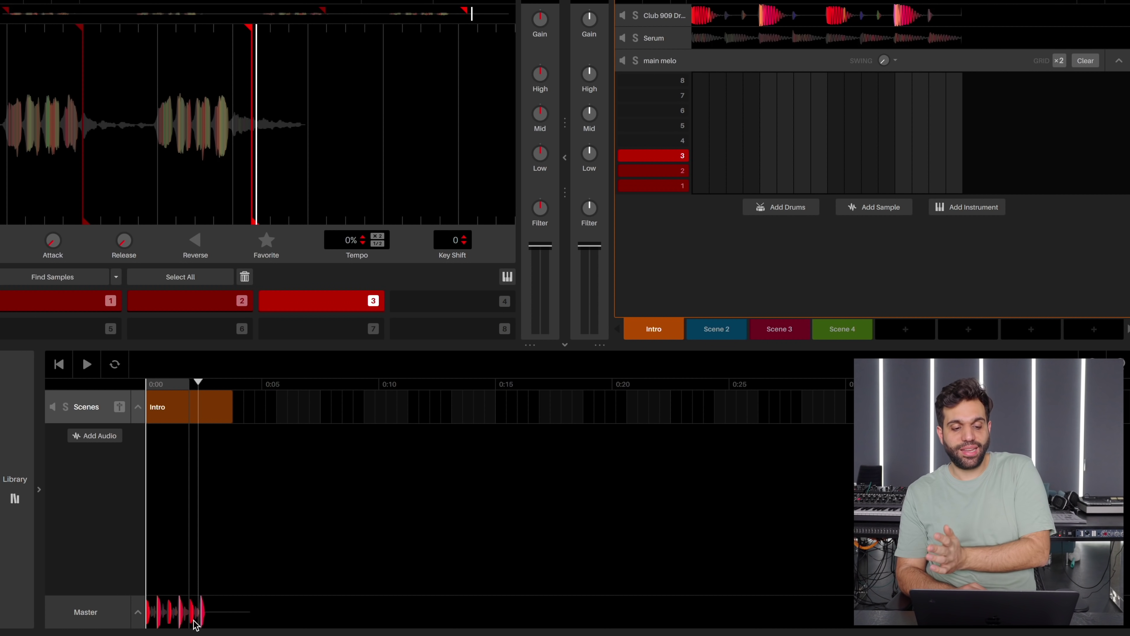
# Create the Audio 1 track with Add Audio in Song View.
pyautogui.click(101, 436)
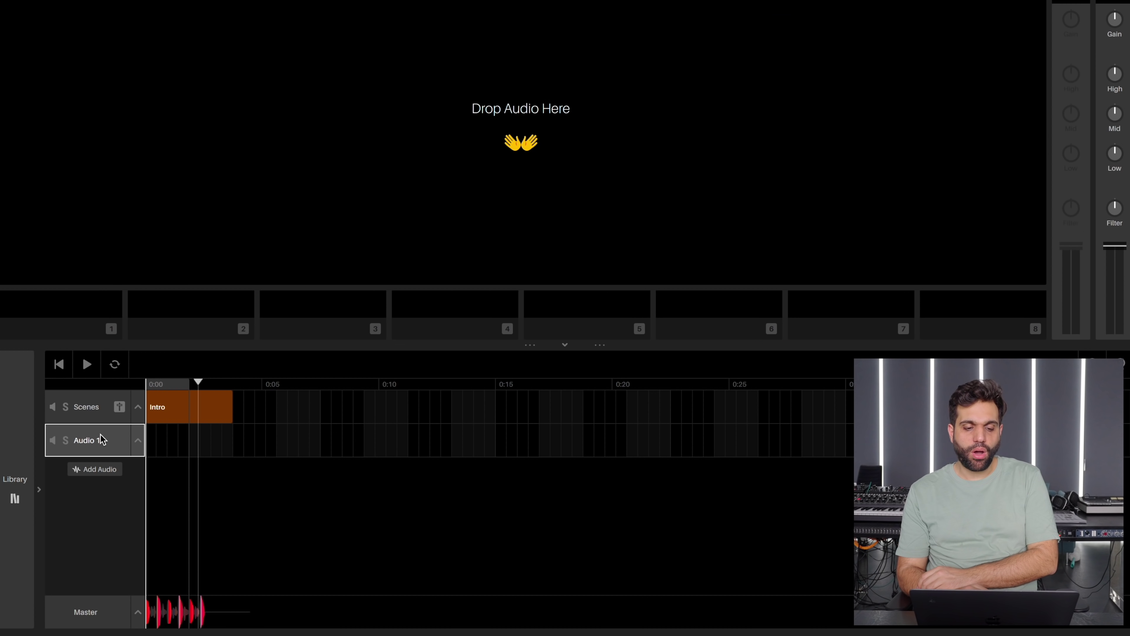